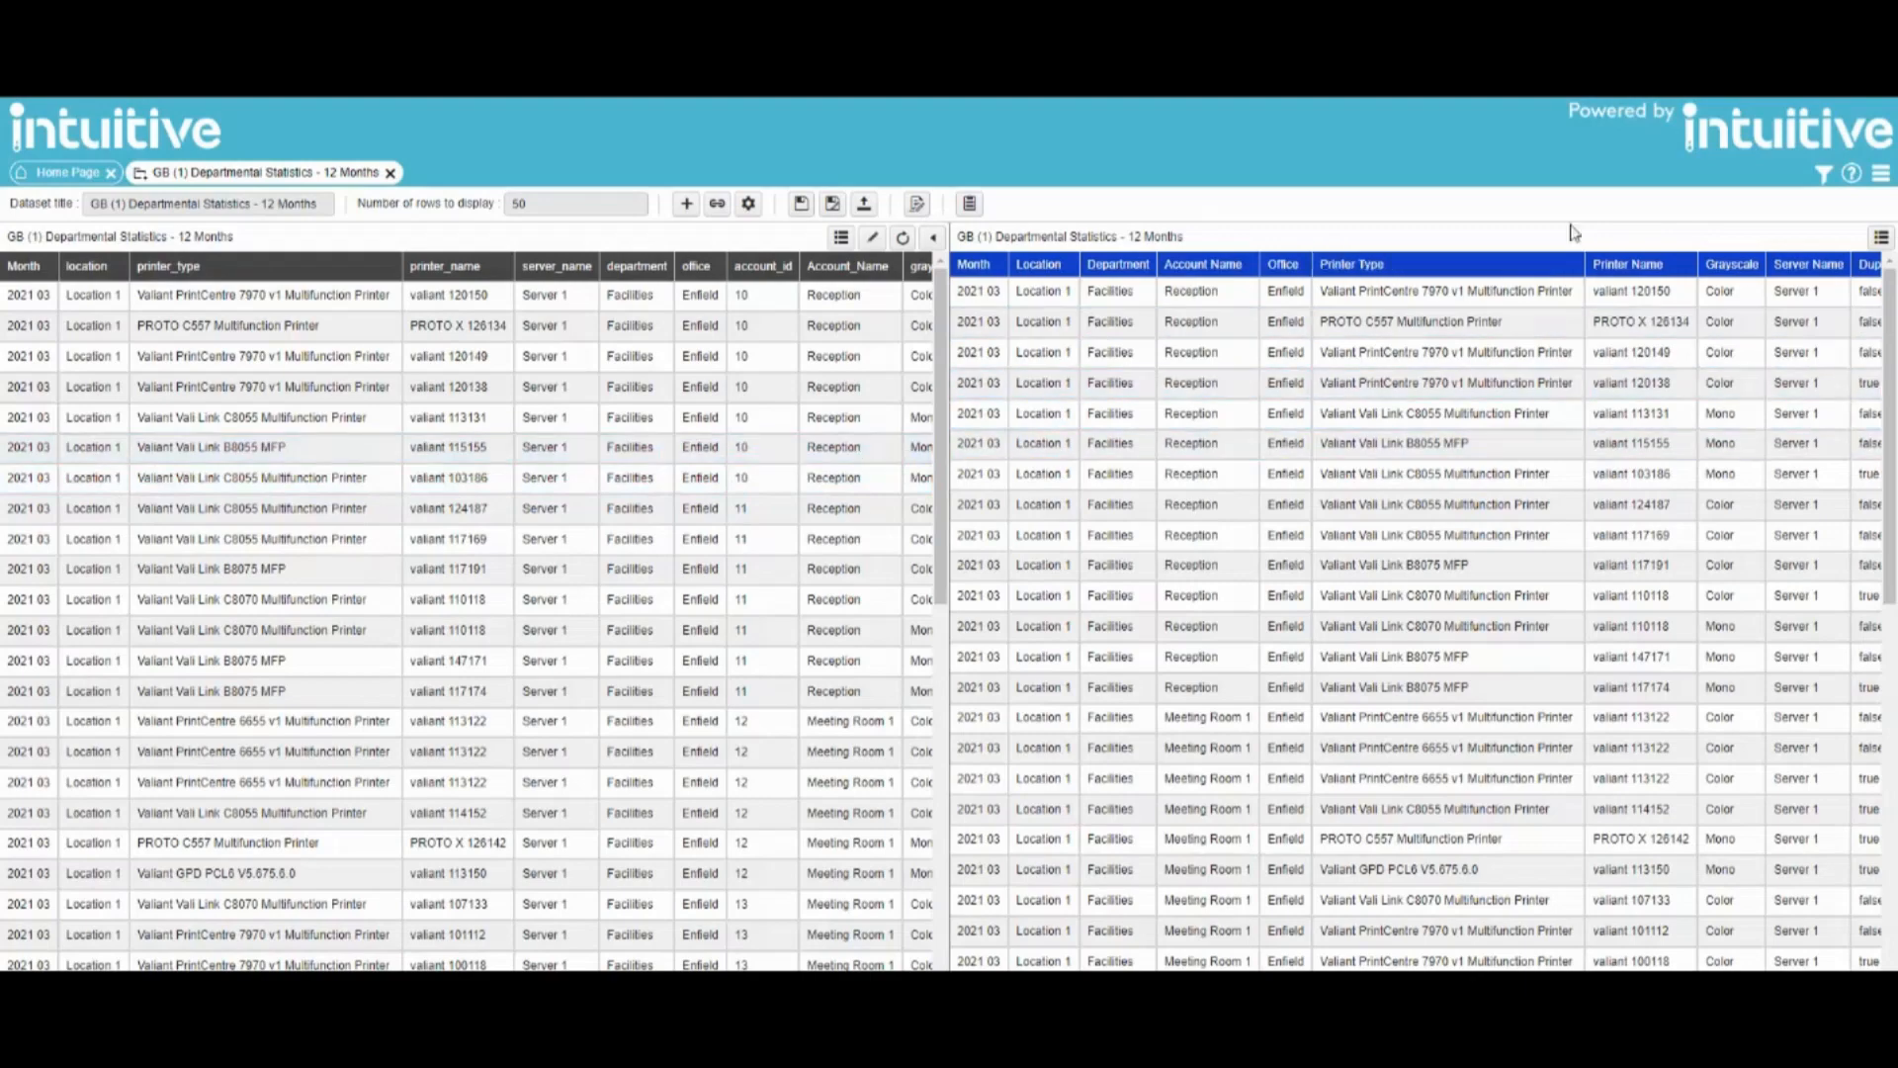
- Add a Departmental Statistics filter so Department equals the User Security Identifier
click(1819, 175)
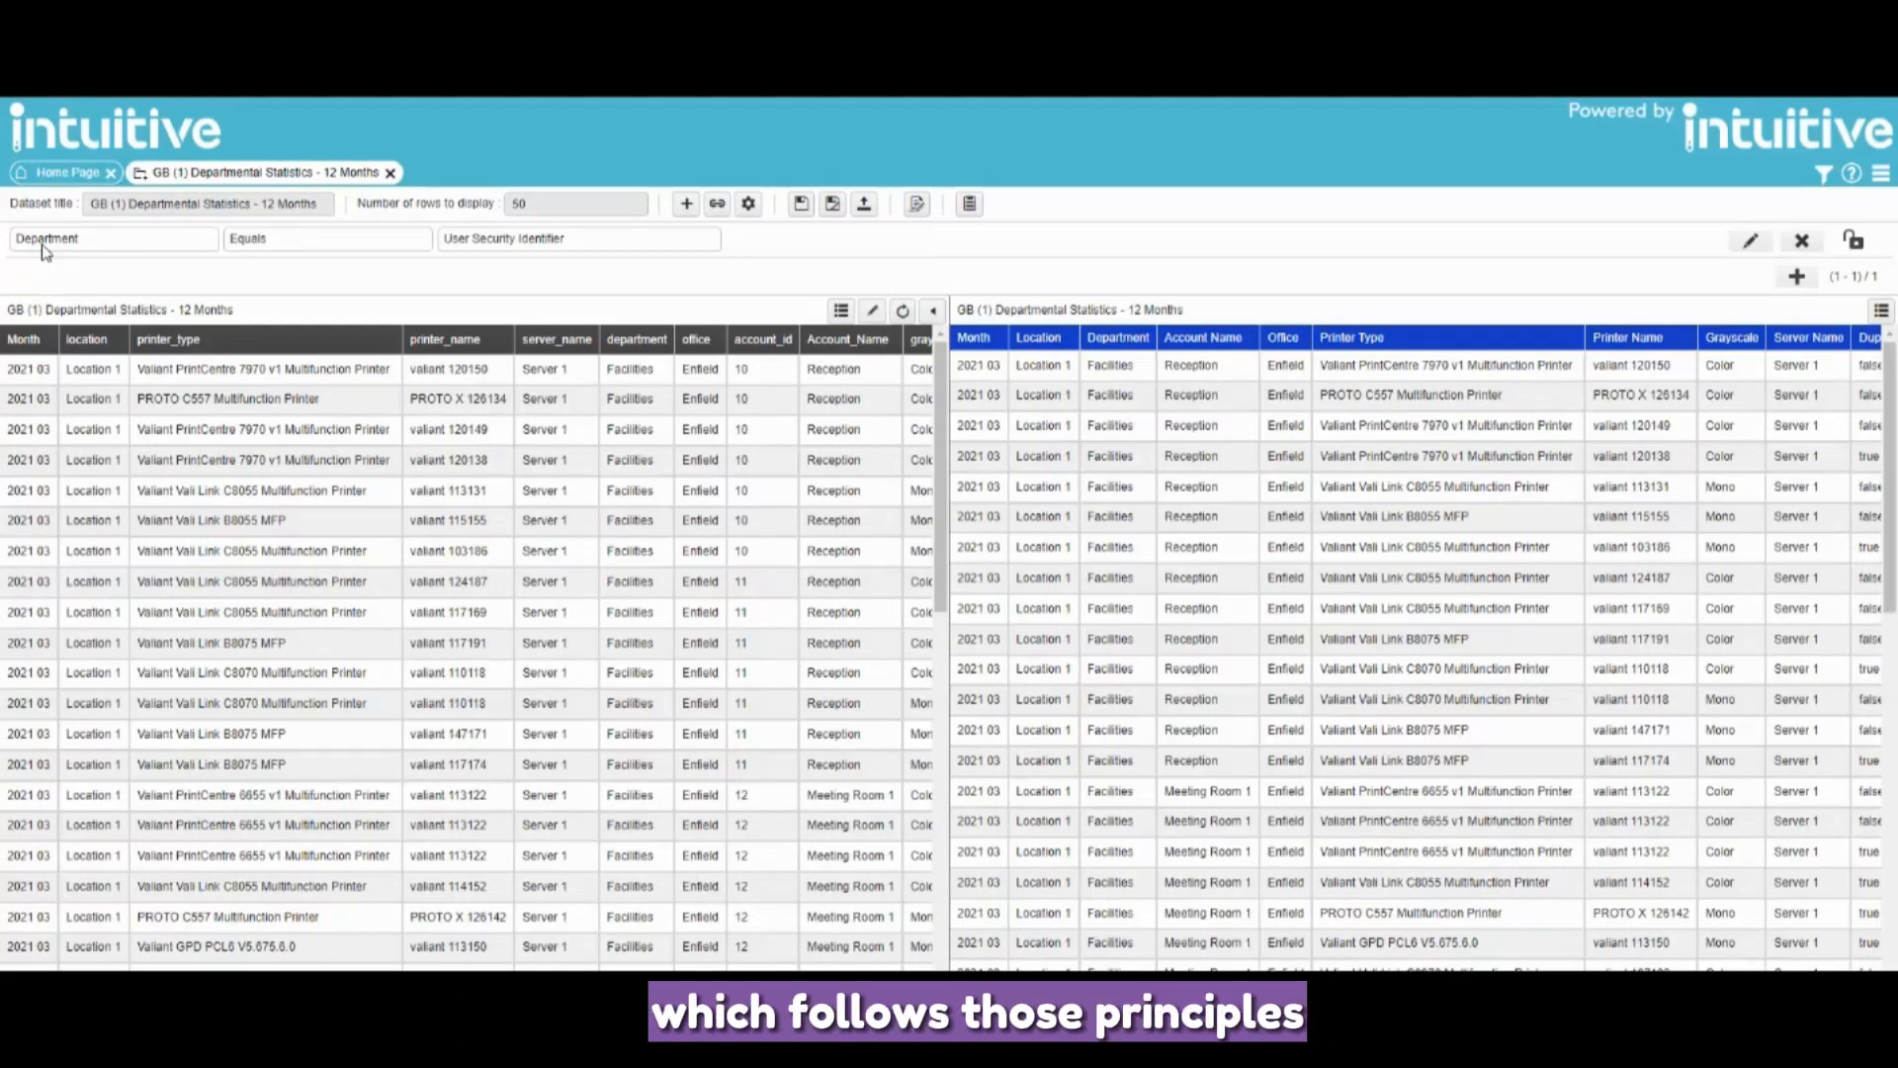
- Start a new user under Admin > Users with User Security Identifiers filtering enabled
click(1880, 173)
mouse_move(1824, 211)
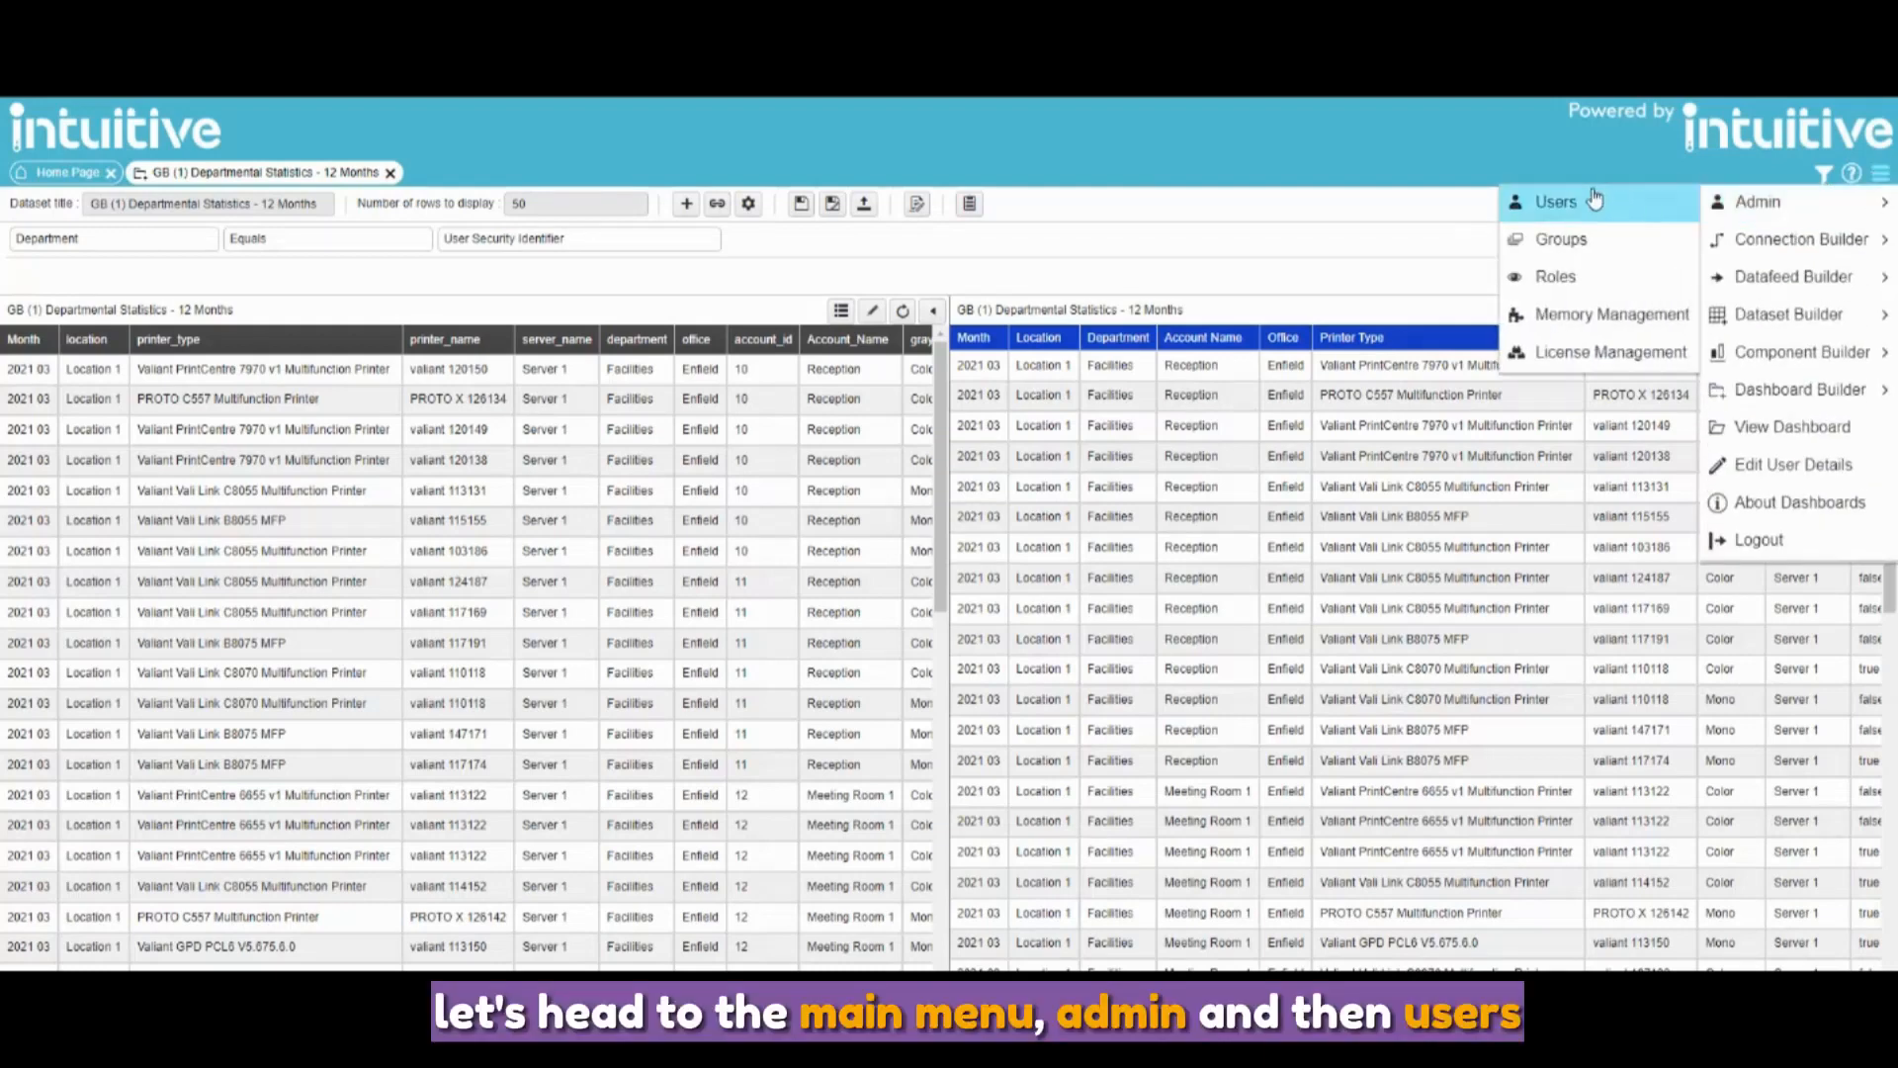
click(1572, 205)
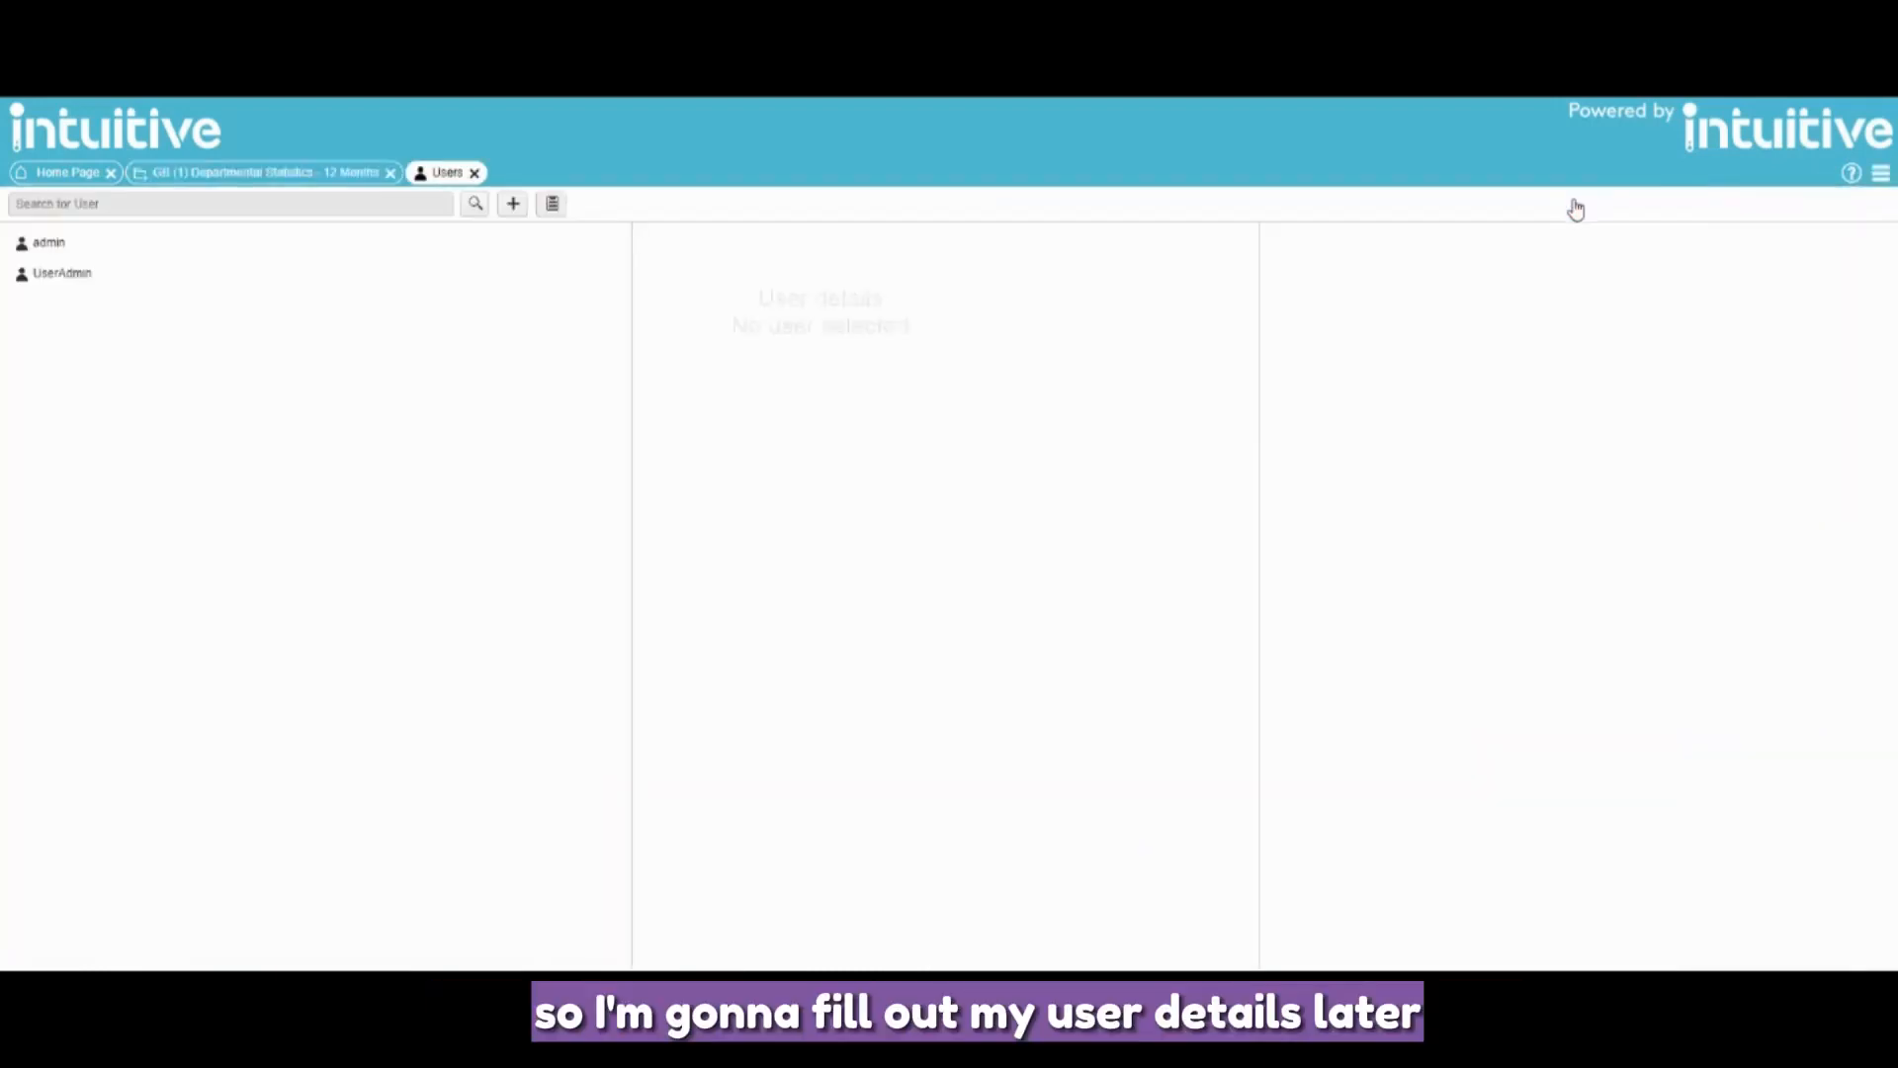
click(513, 204)
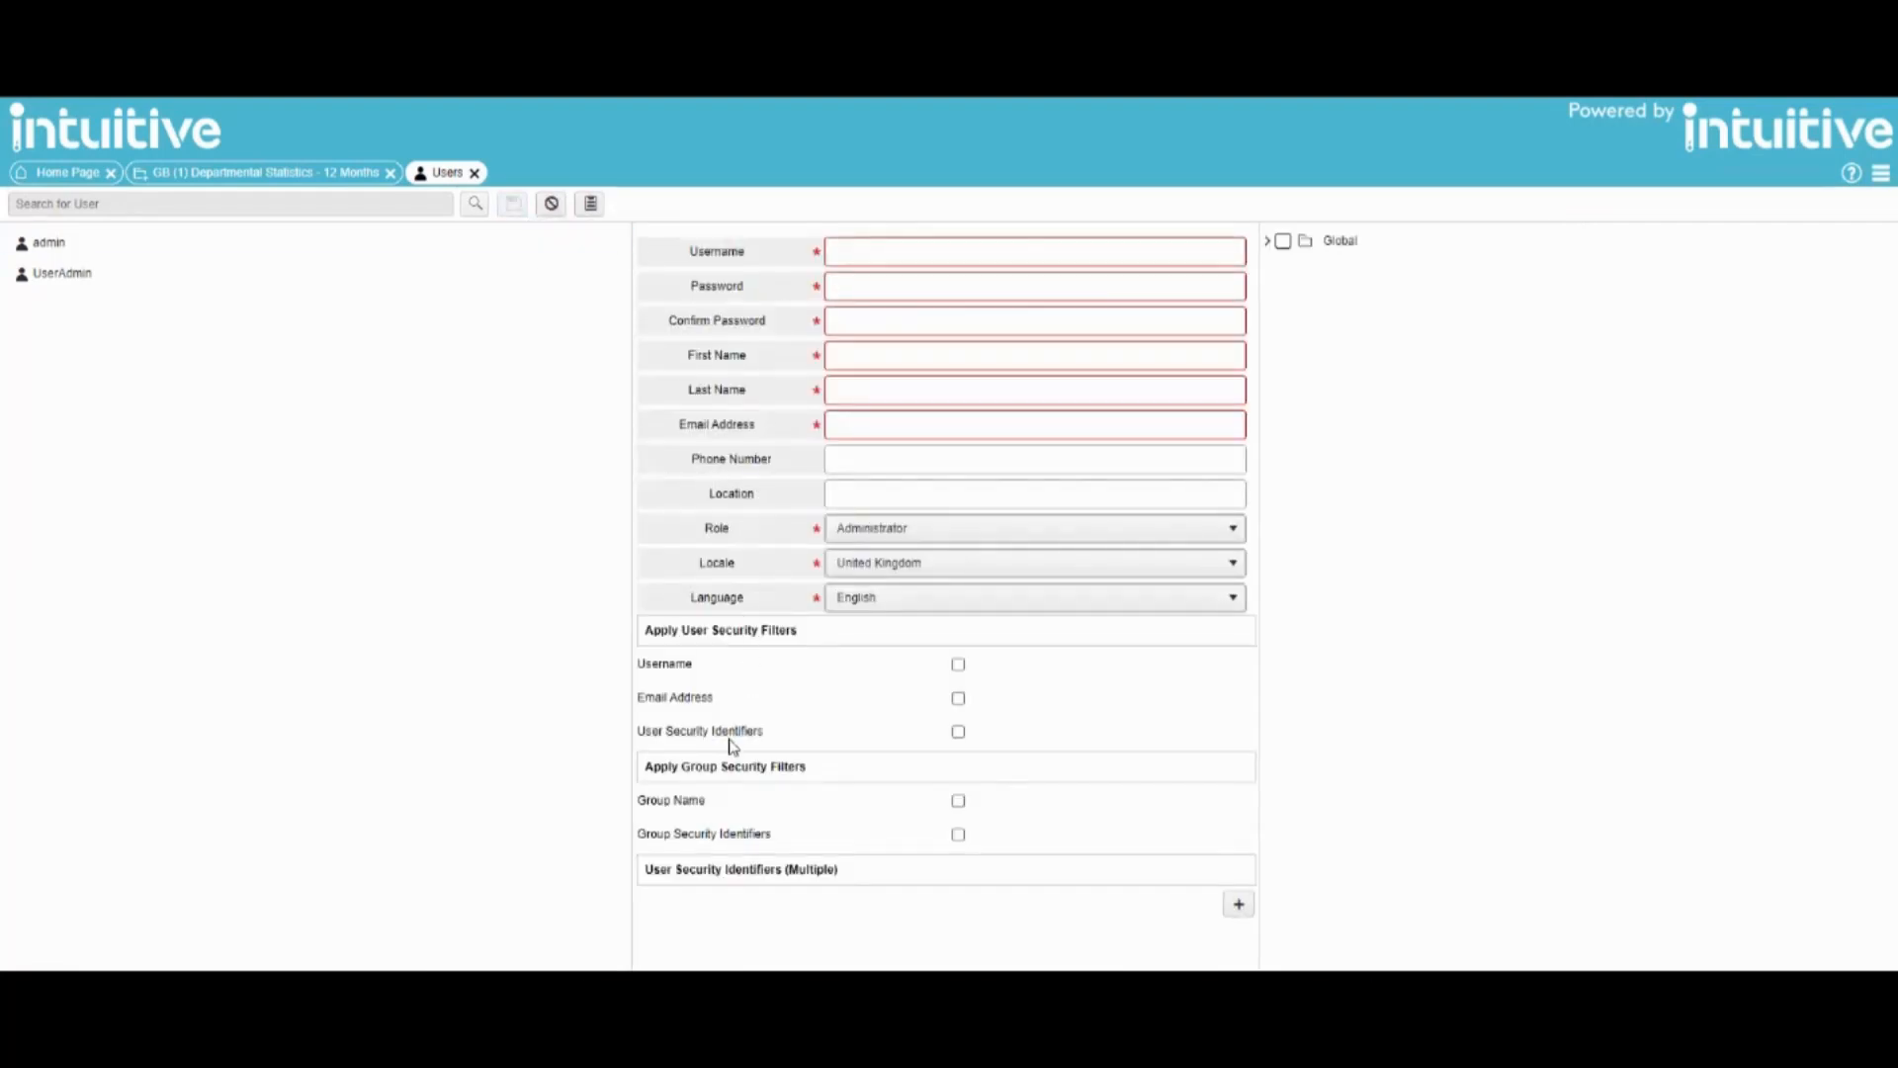
click(959, 733)
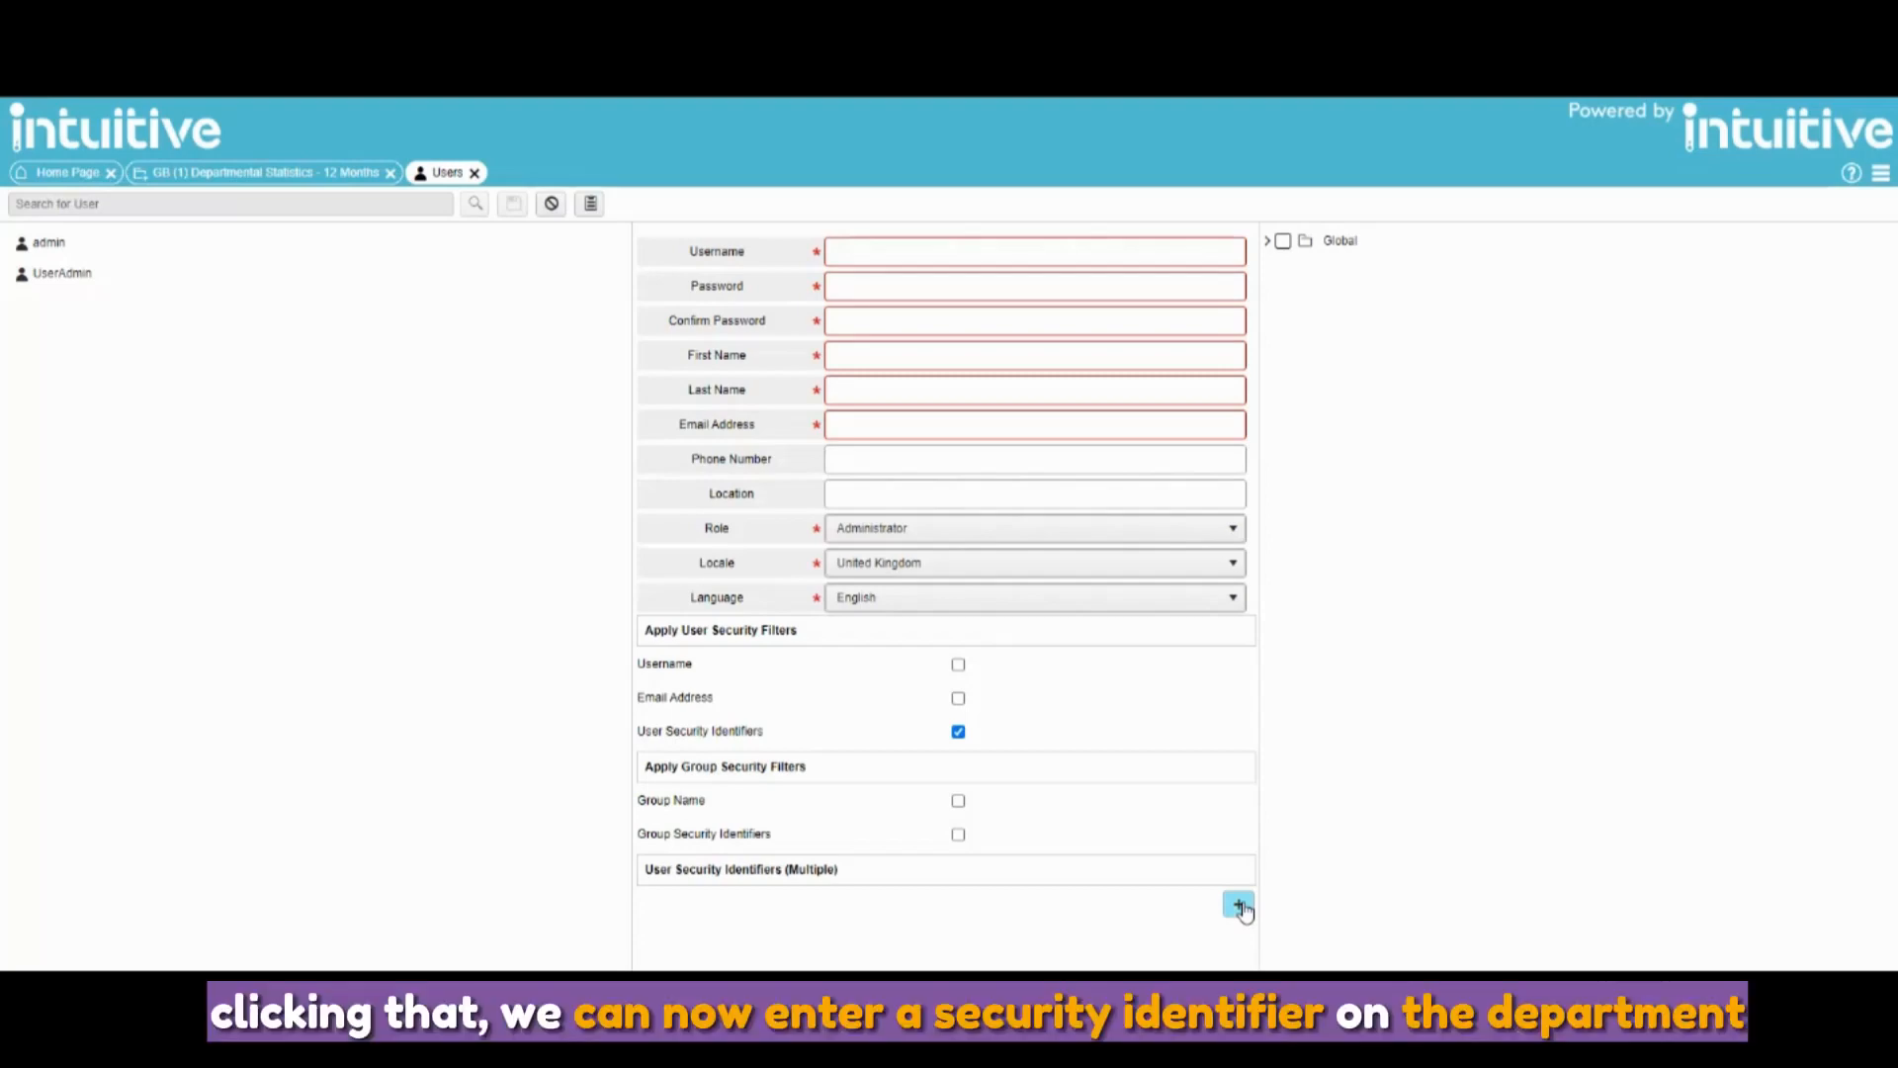
- Add an Equals identifier row, trying and clearing the example values Suppo, St and Sales
click(1239, 905)
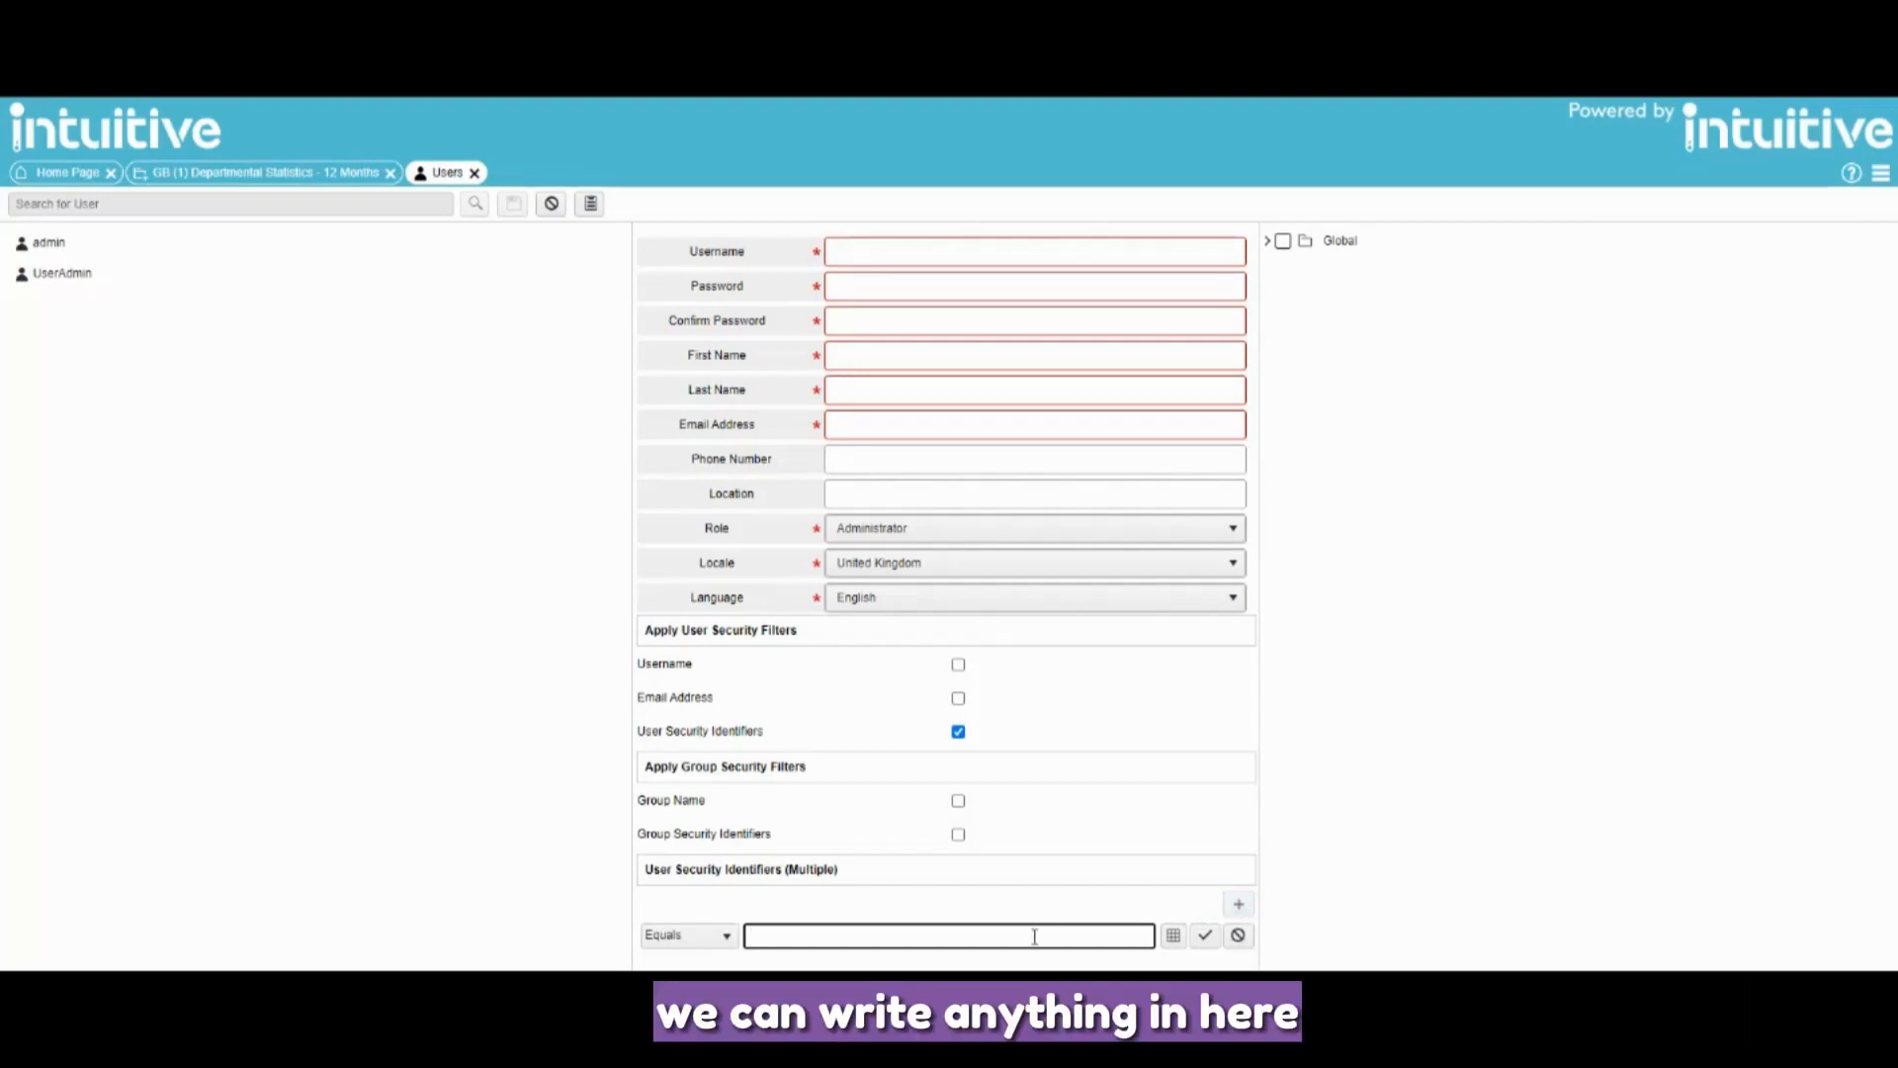
text(Suppo)
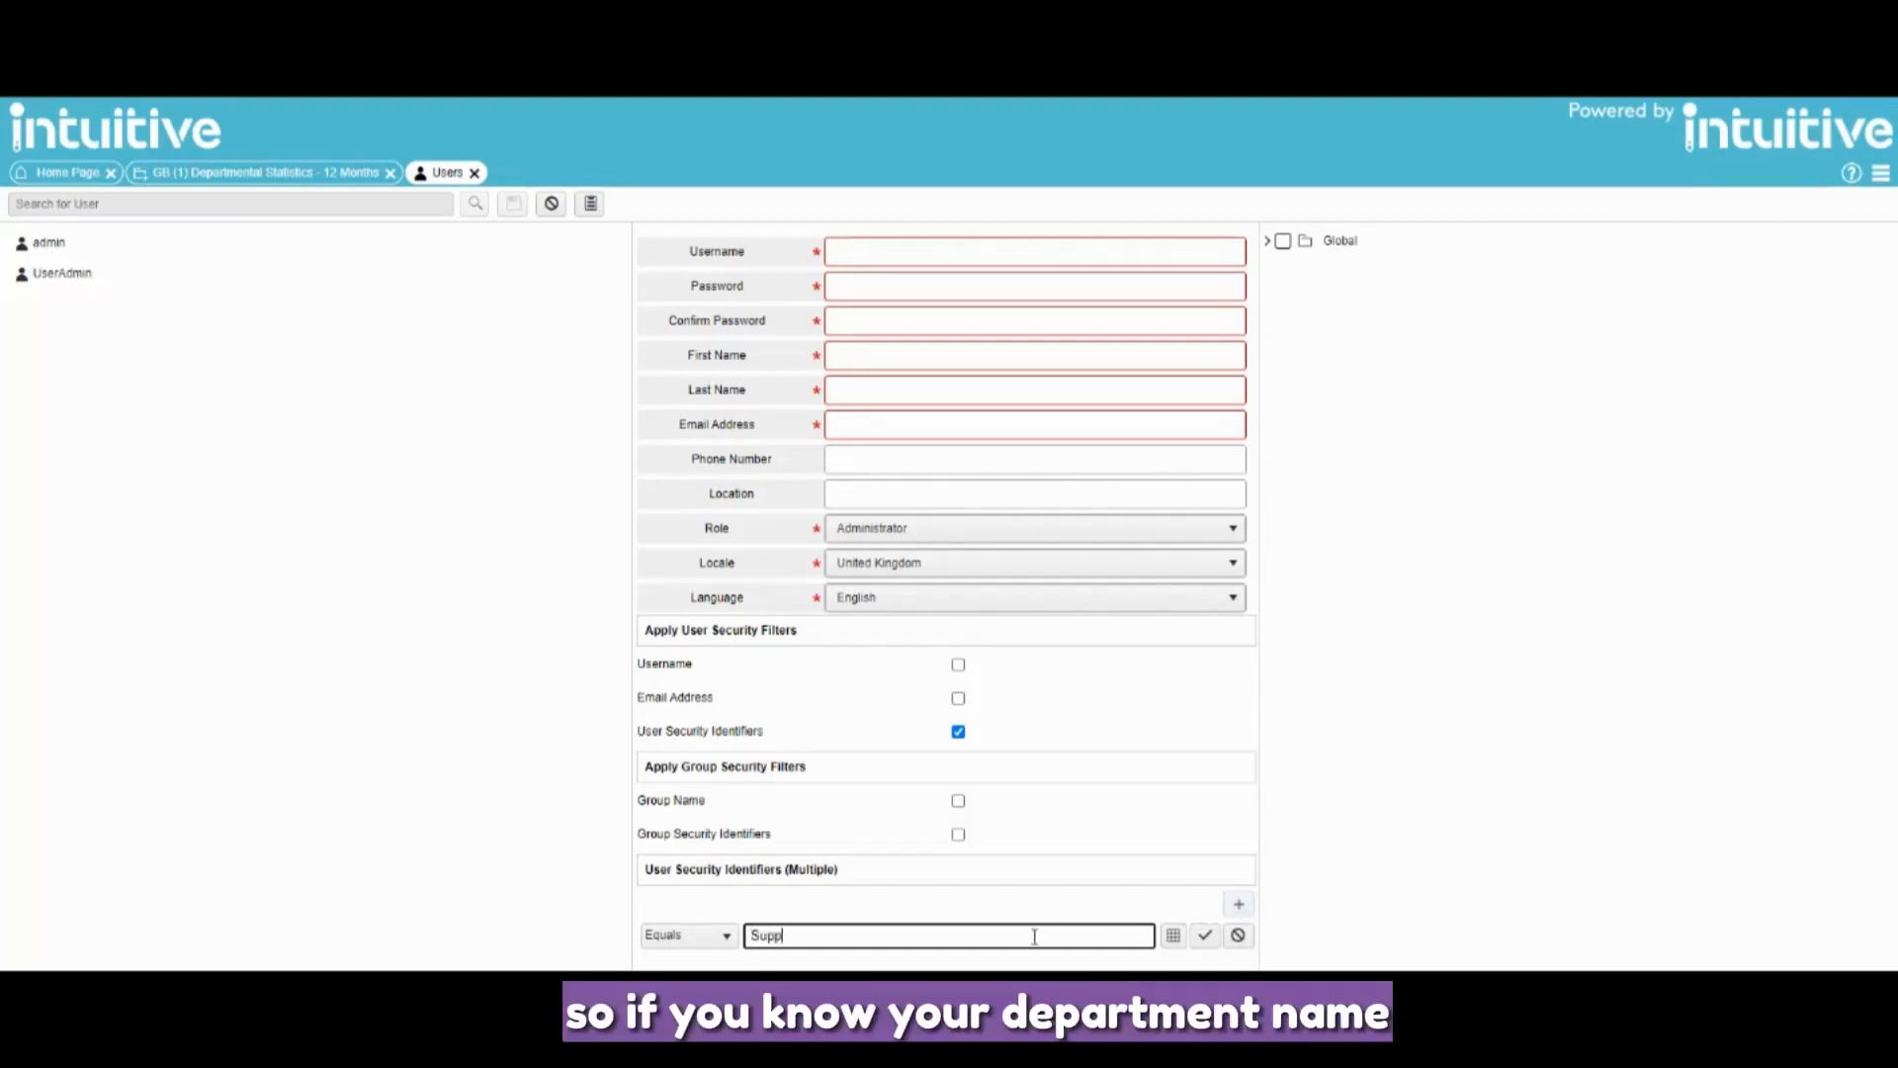
key(BackSpace)
key(BackSpace)
key(BackSpace)
key(BackSpace)
key(BackSpace)
text(St)
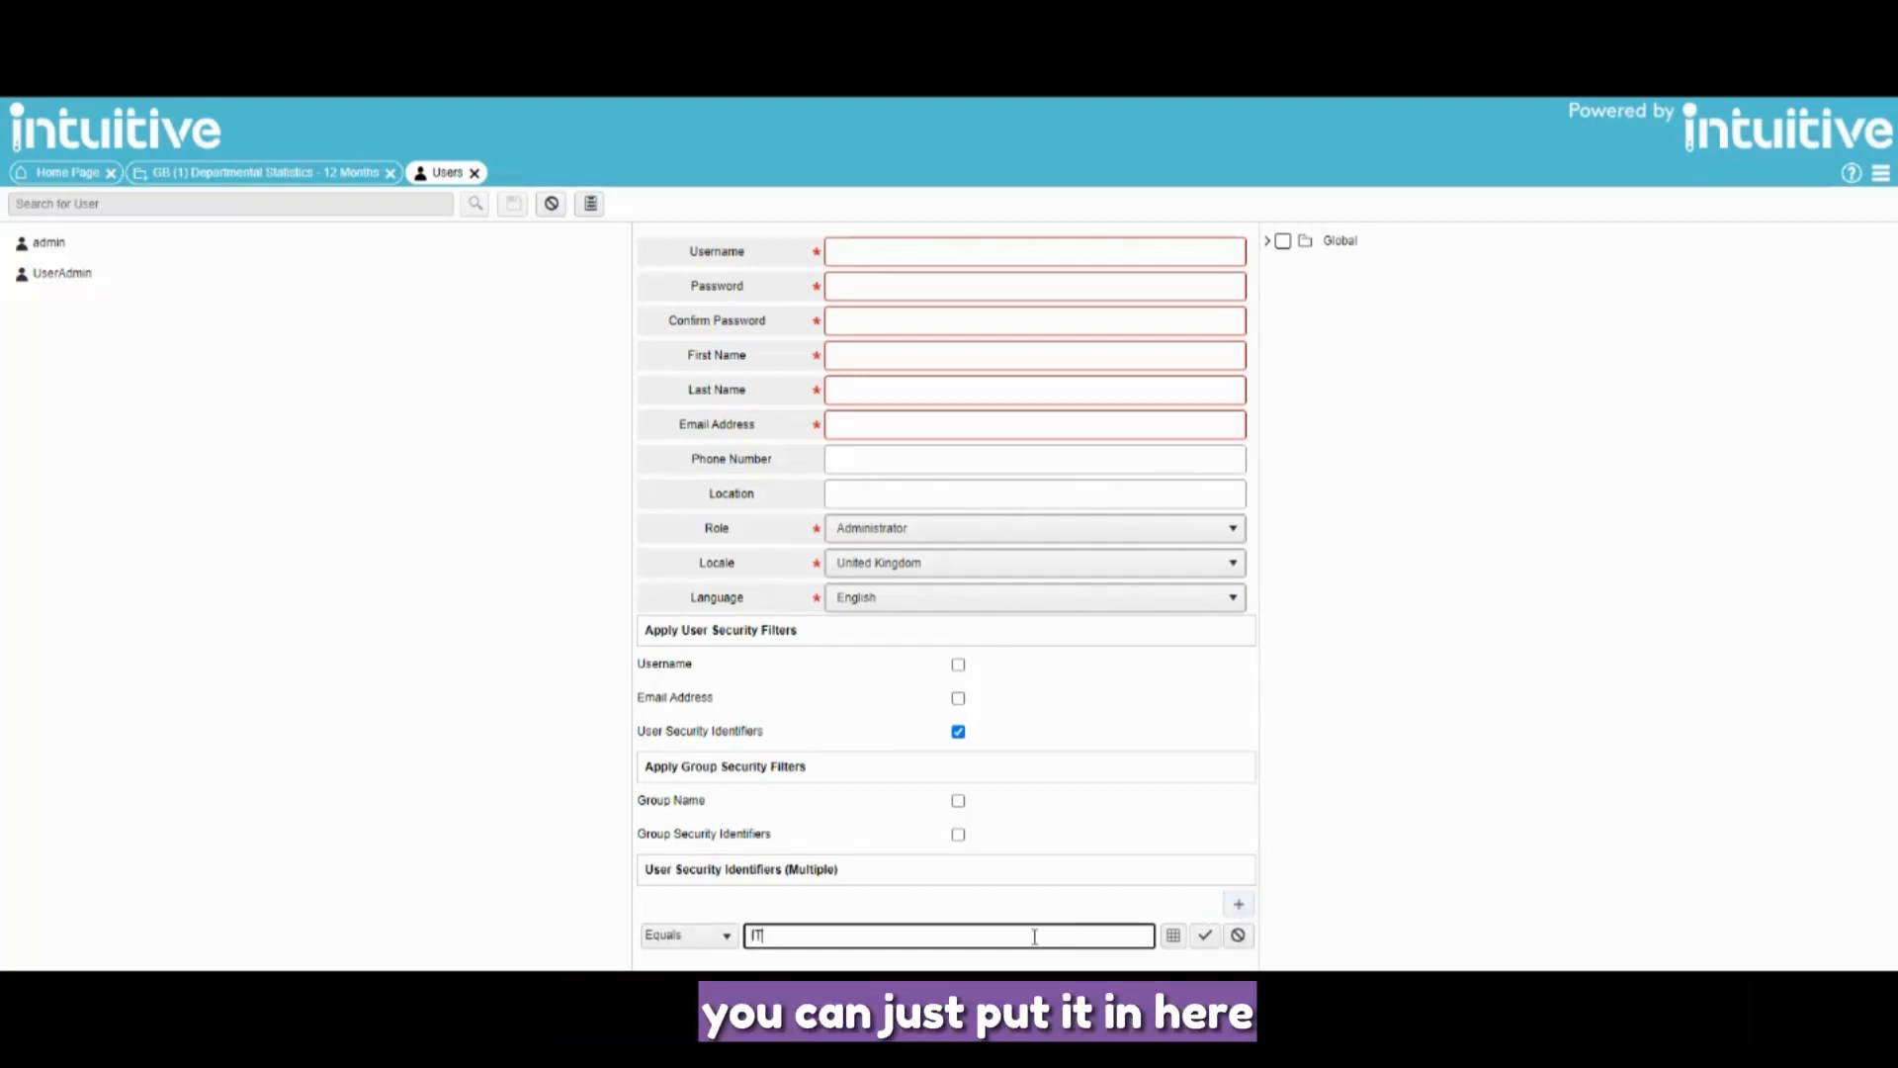
key(BackSpace)
key(BackSpace)
text(Sales)
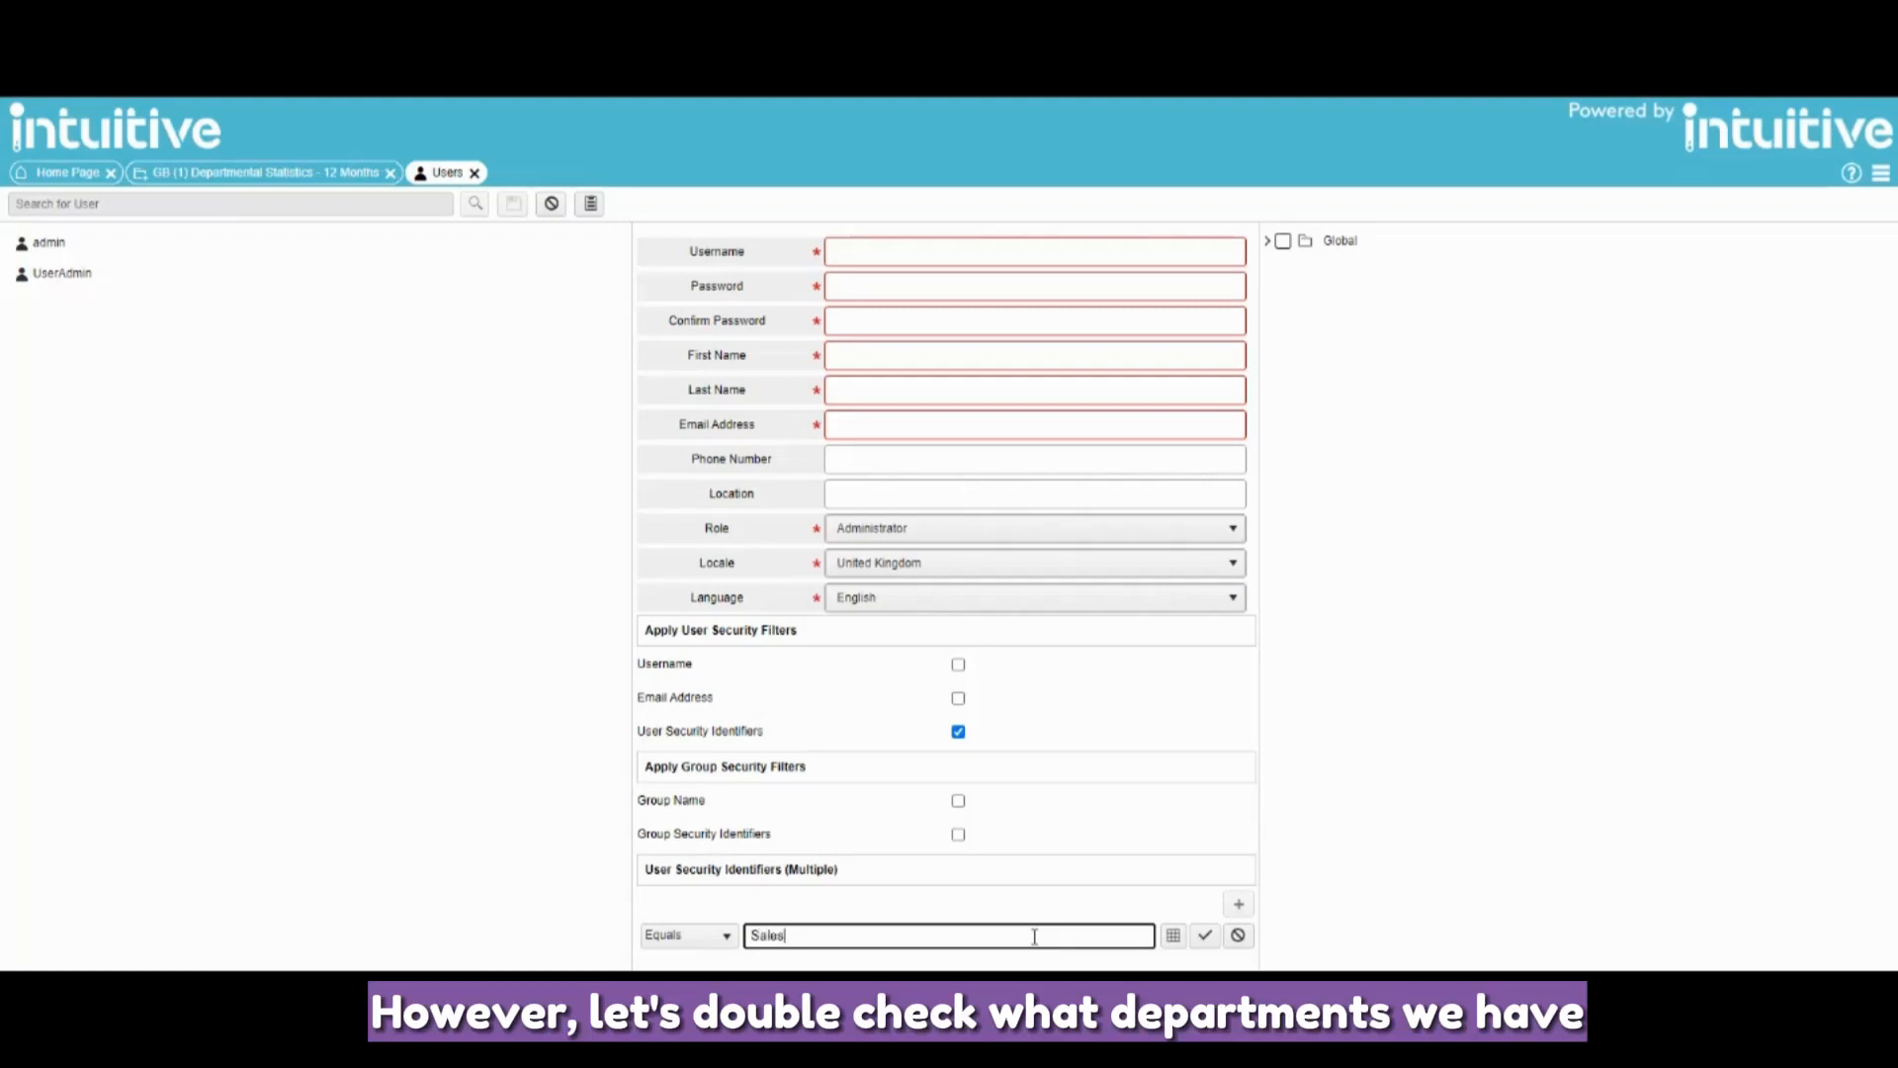
key(BackSpace)
key(BackSpace)
key(BackSpace)
key(BackSpace)
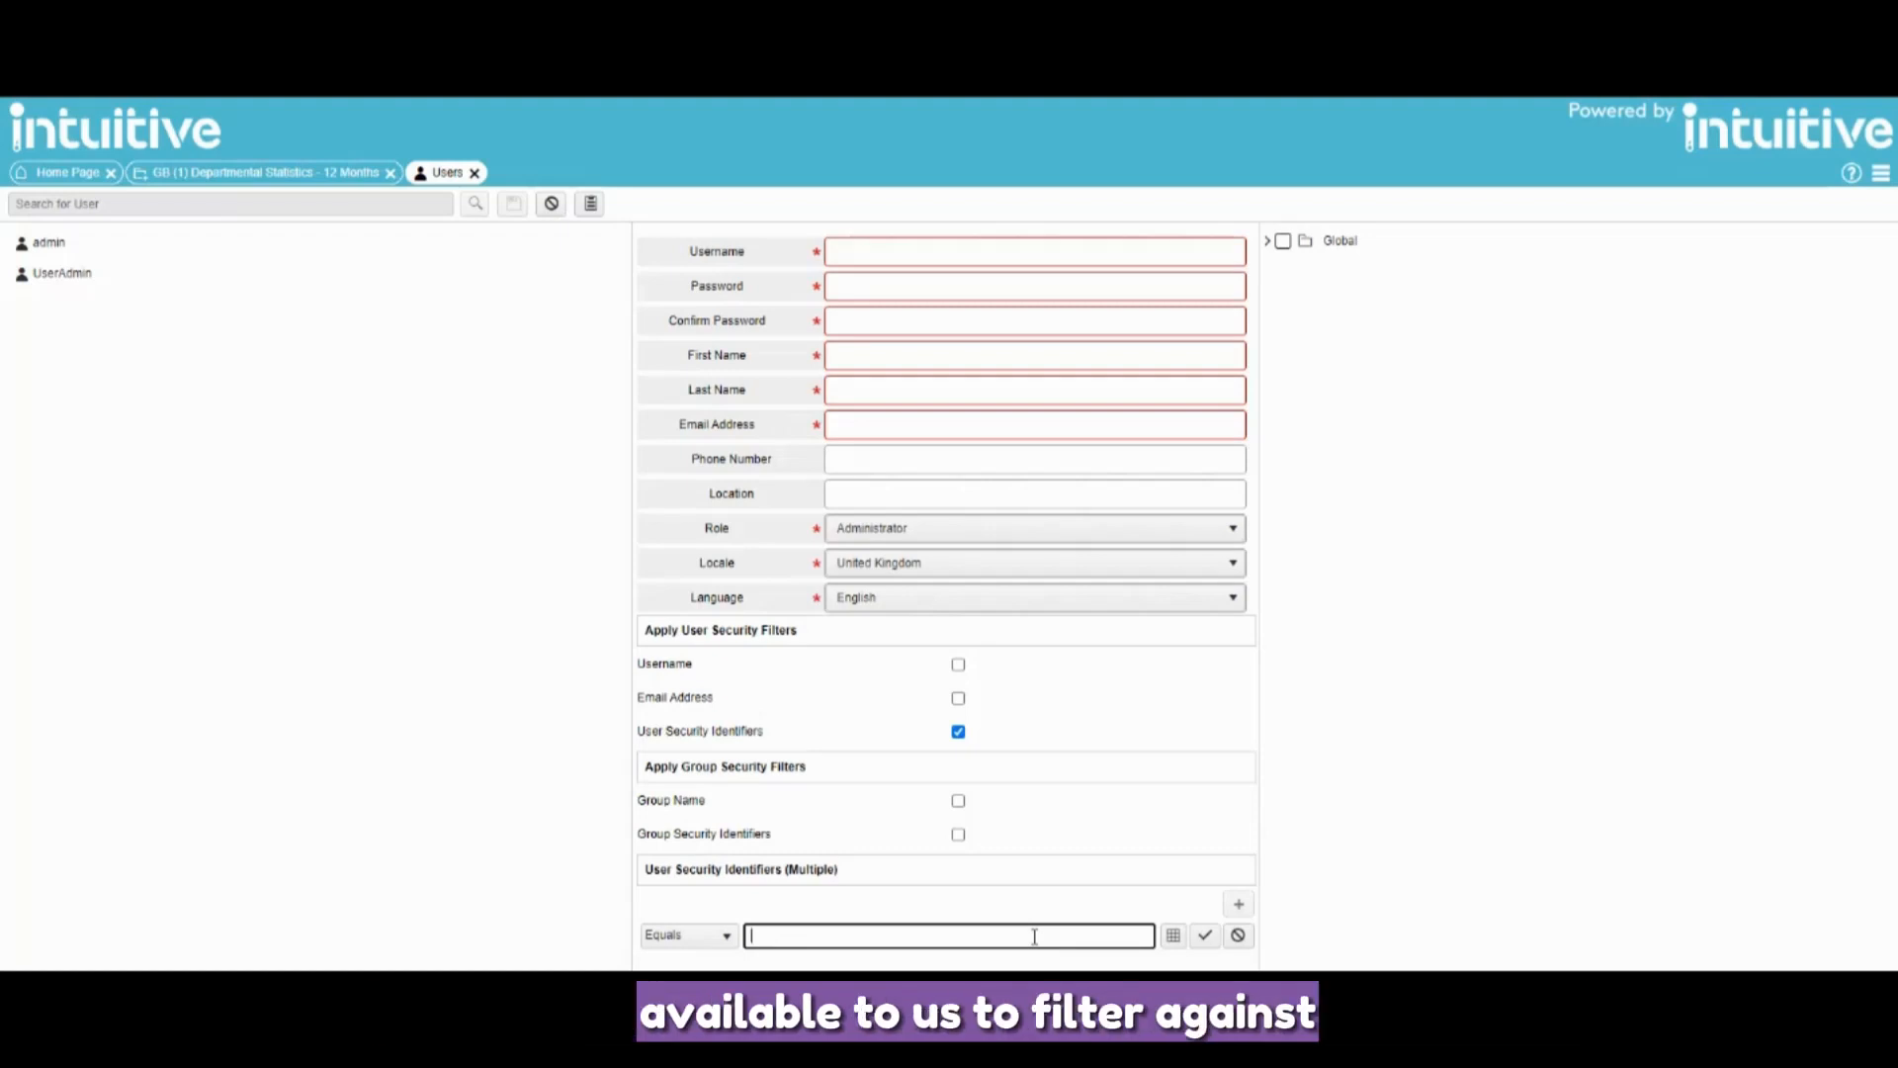
- Pick R&D from the Department column of GB (1) Departmental Statistics as the identifier value
click(1169, 935)
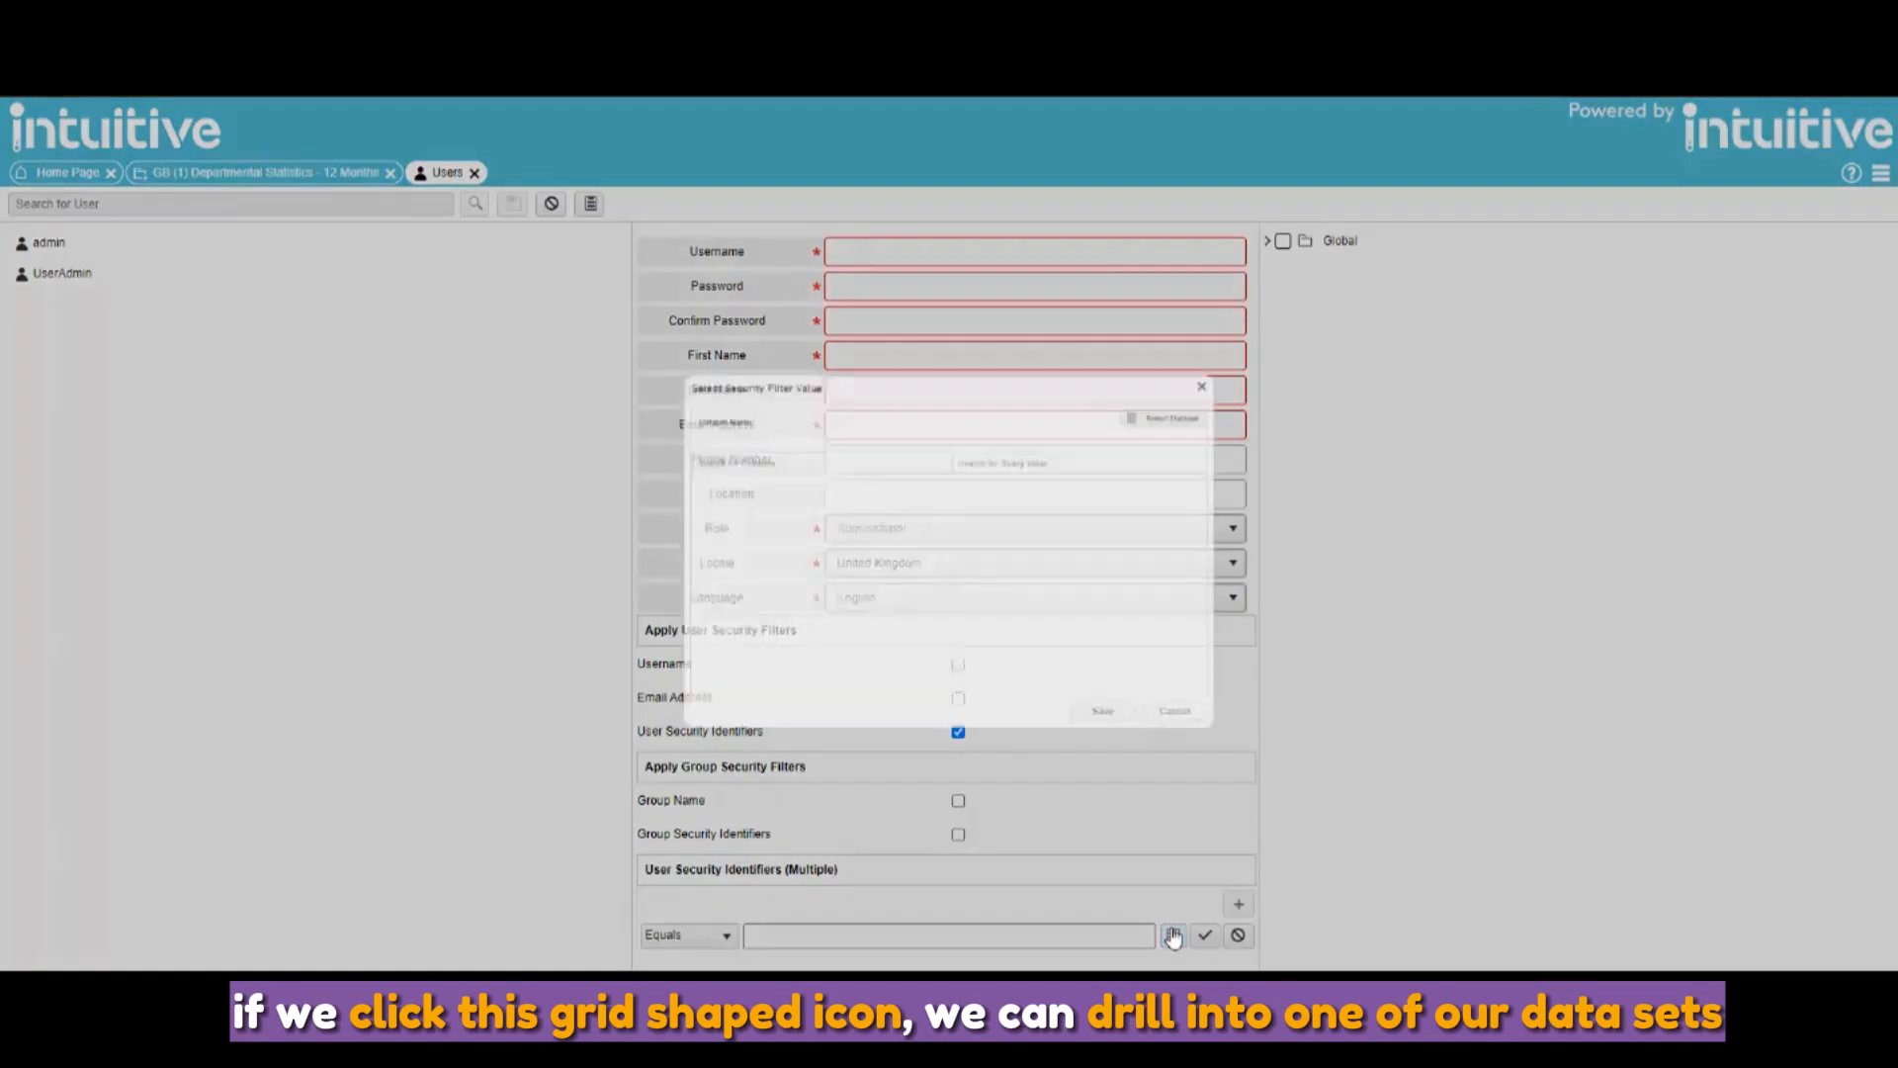
click(577, 389)
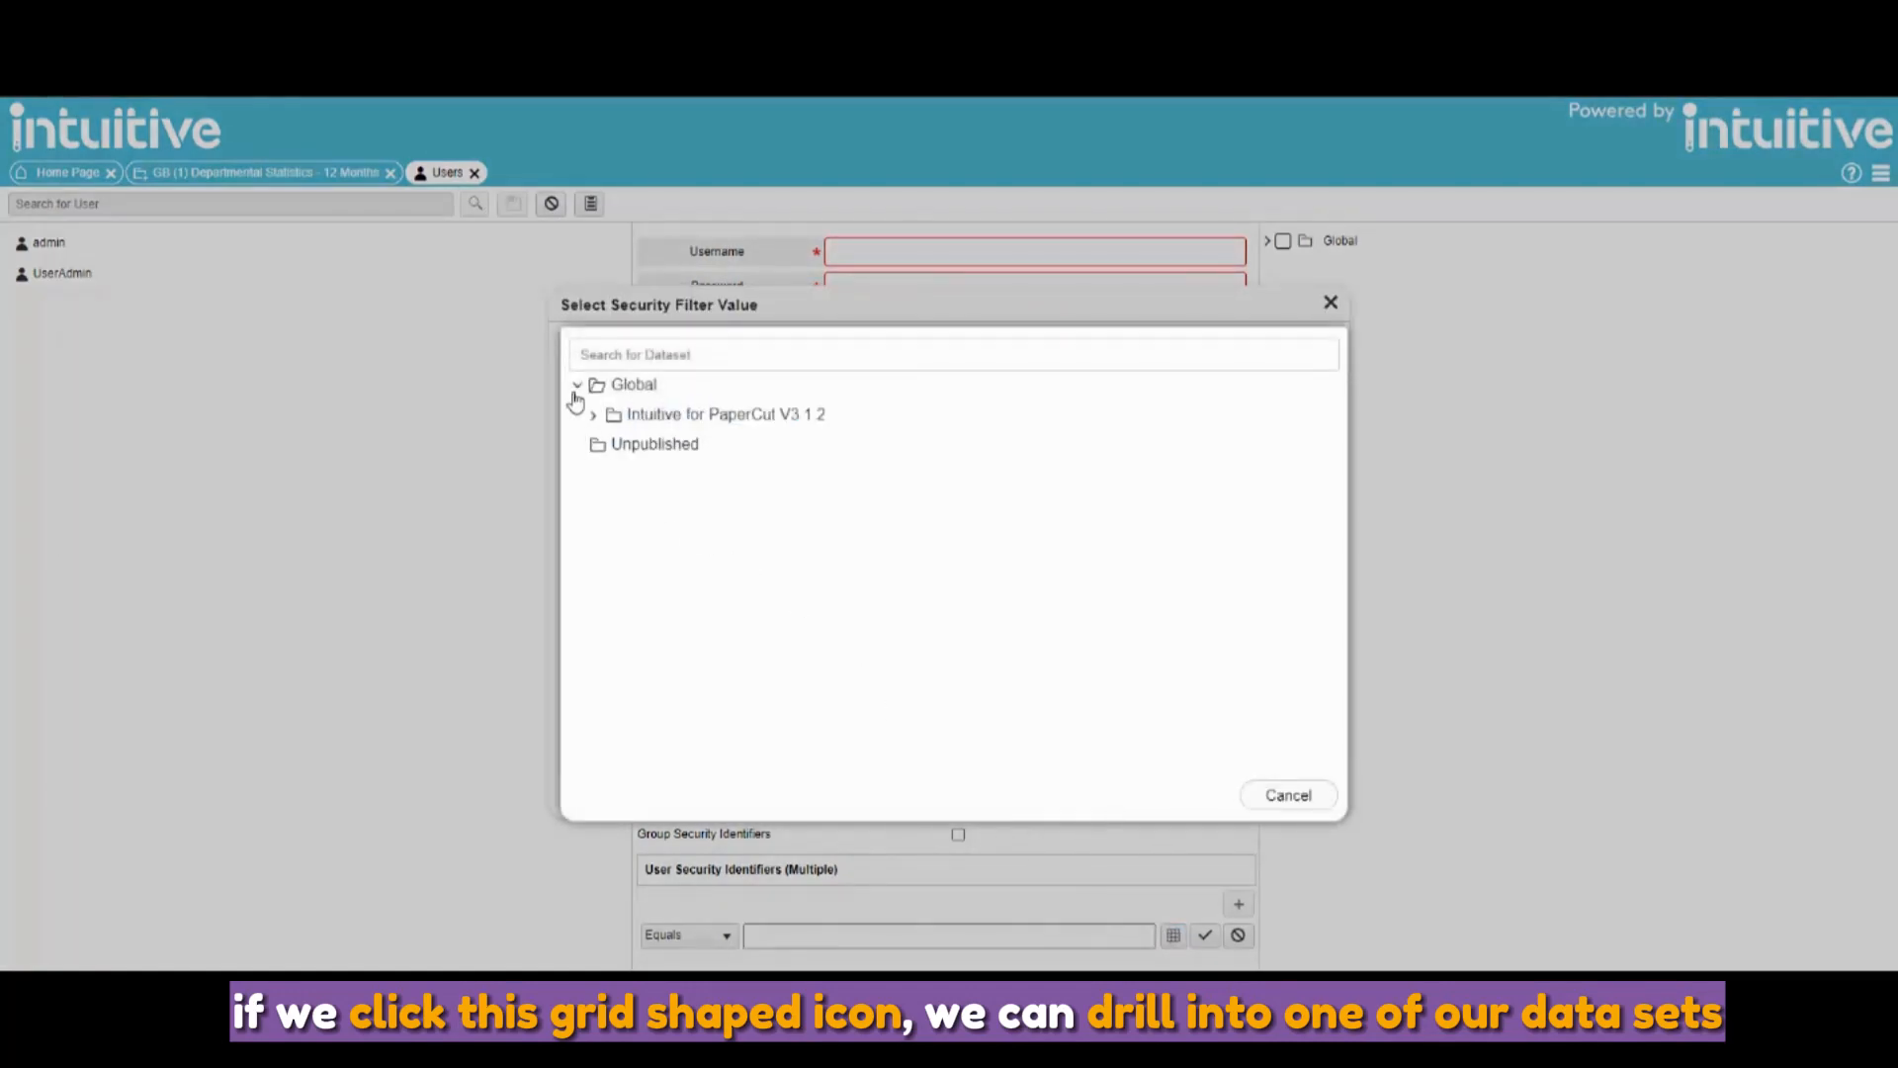
click(590, 411)
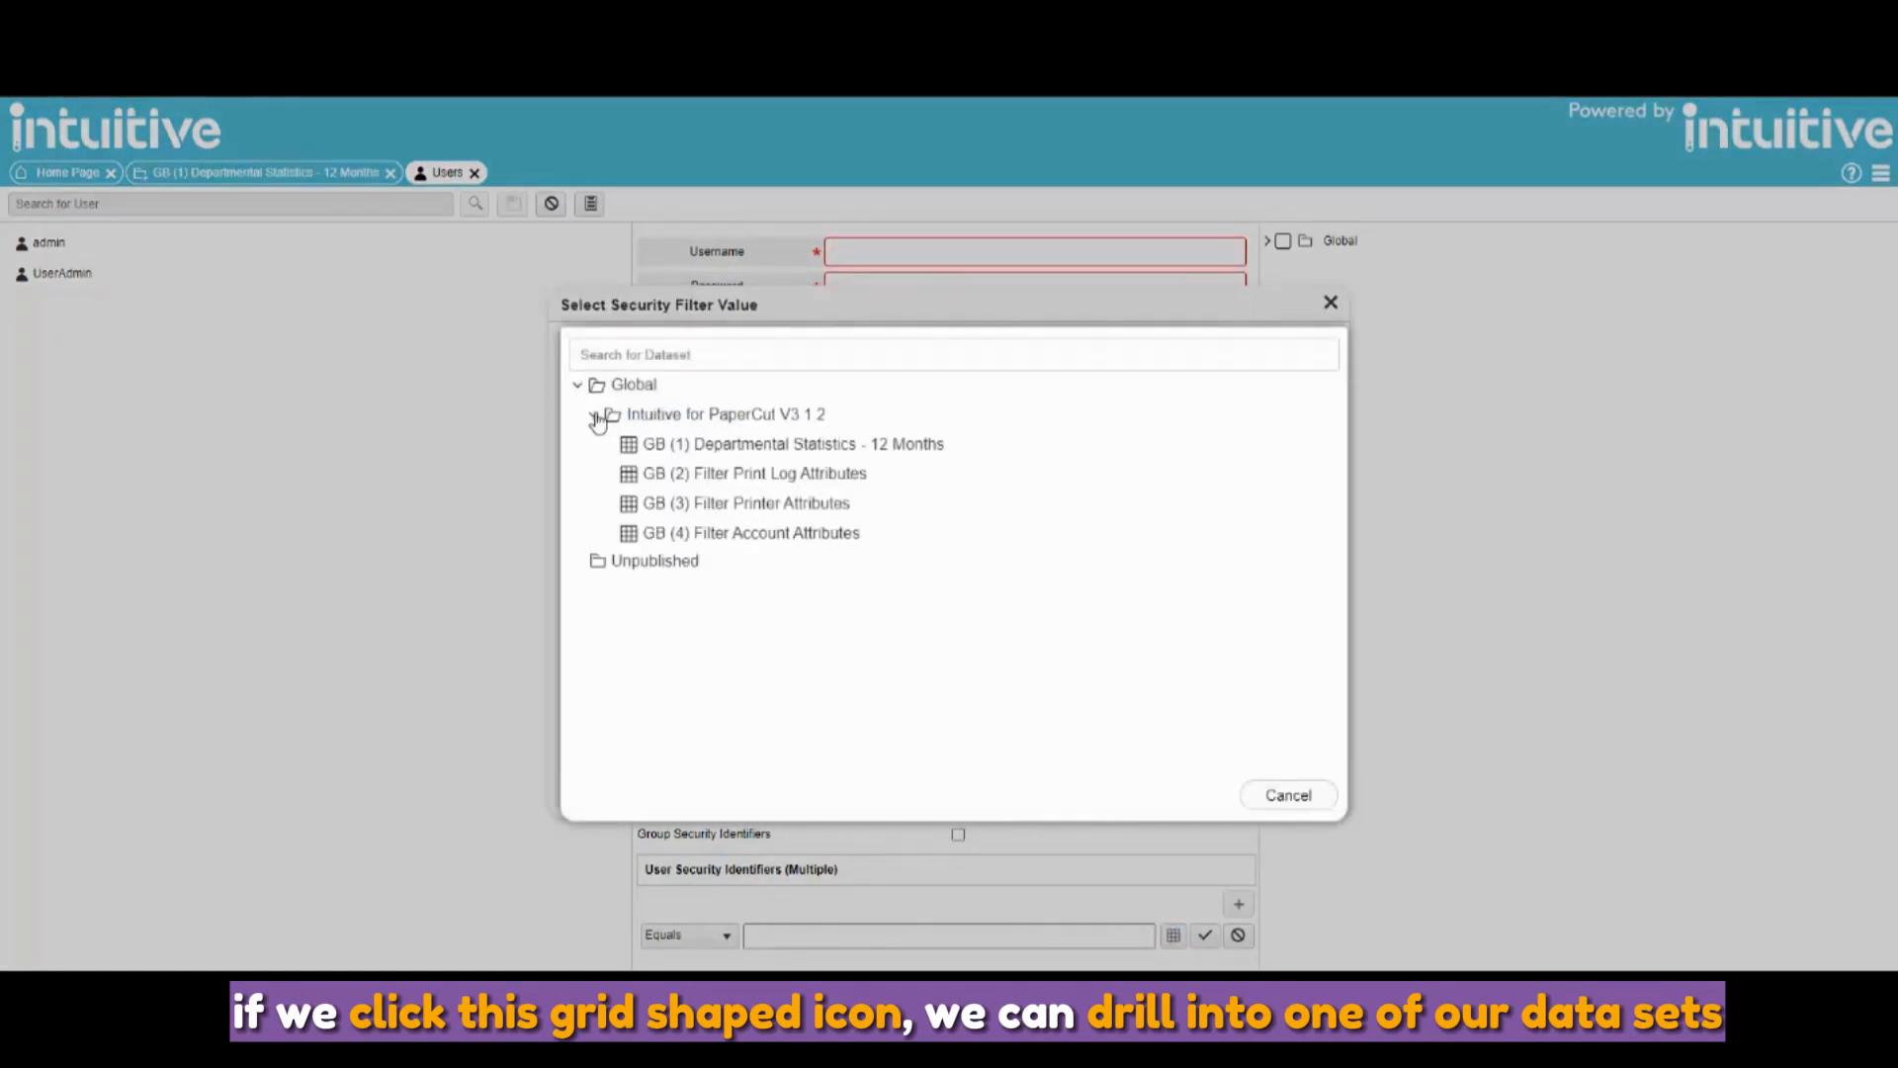
click(710, 447)
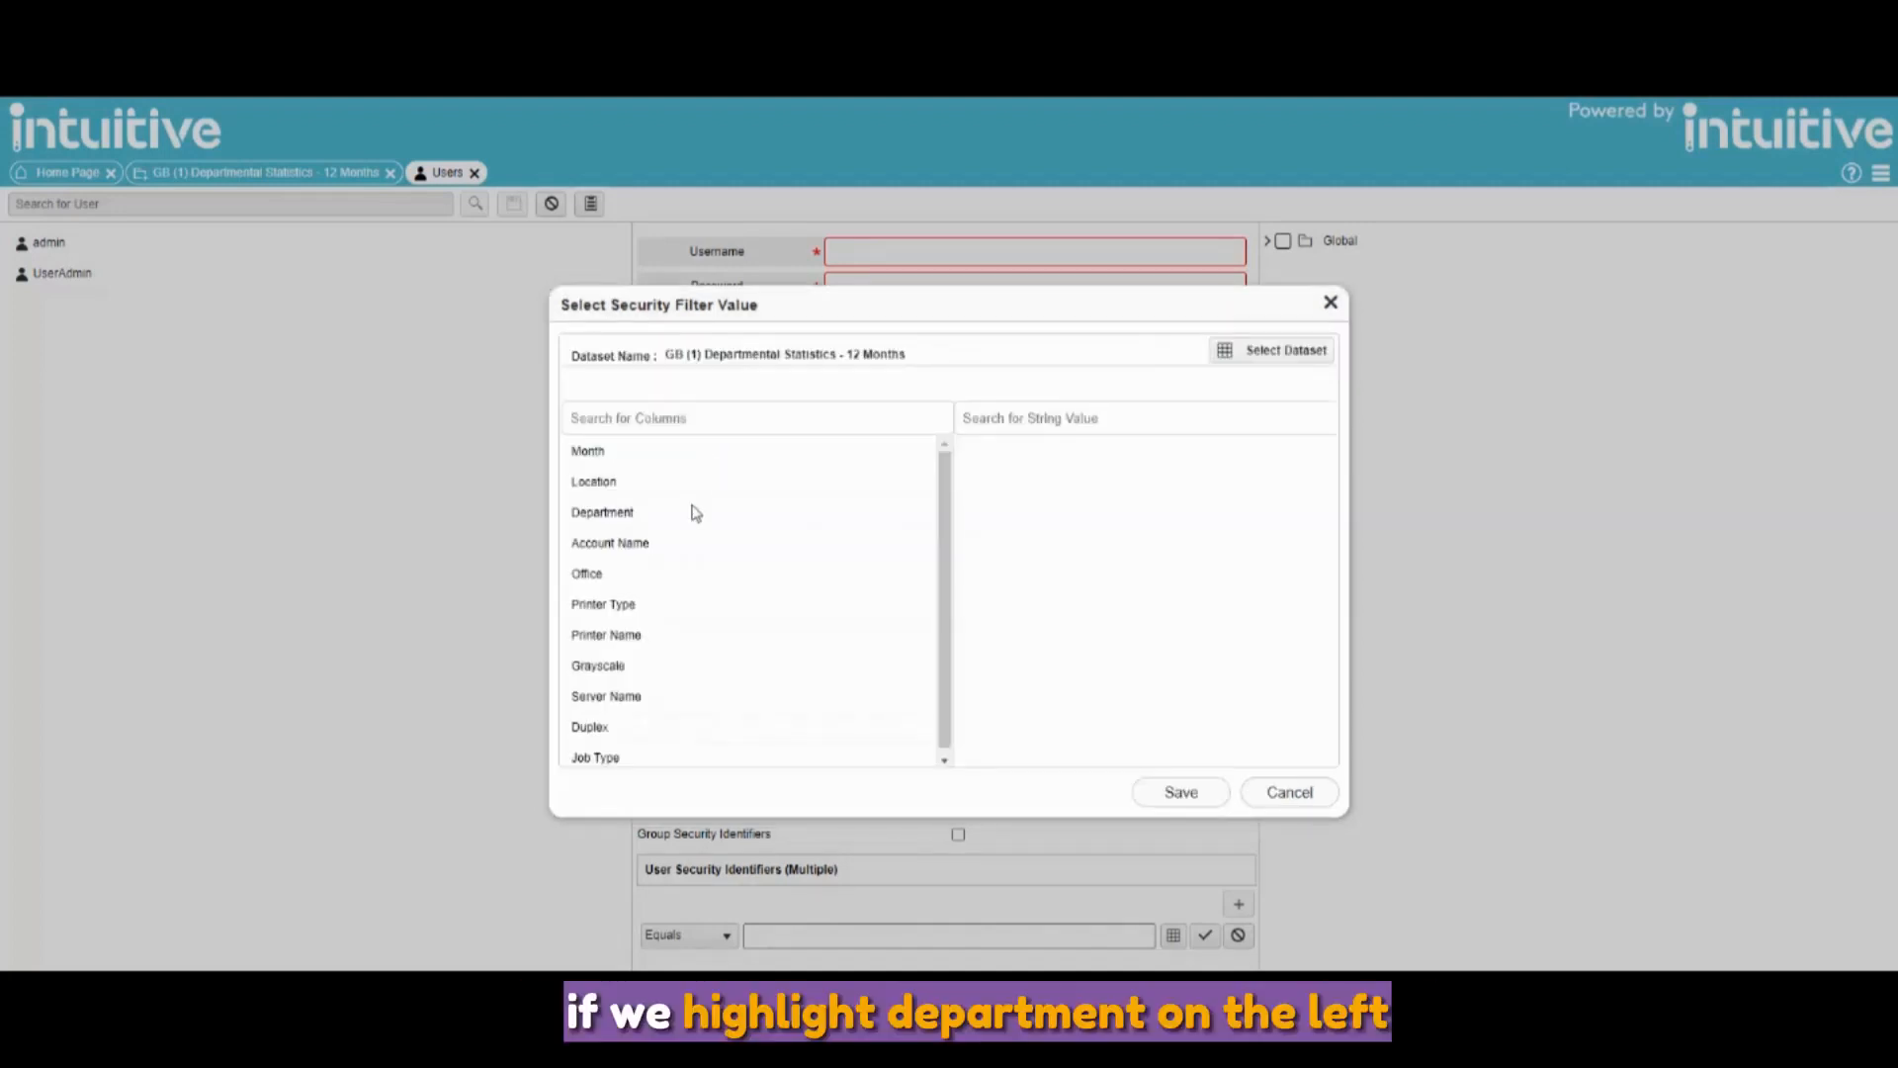
click(691, 527)
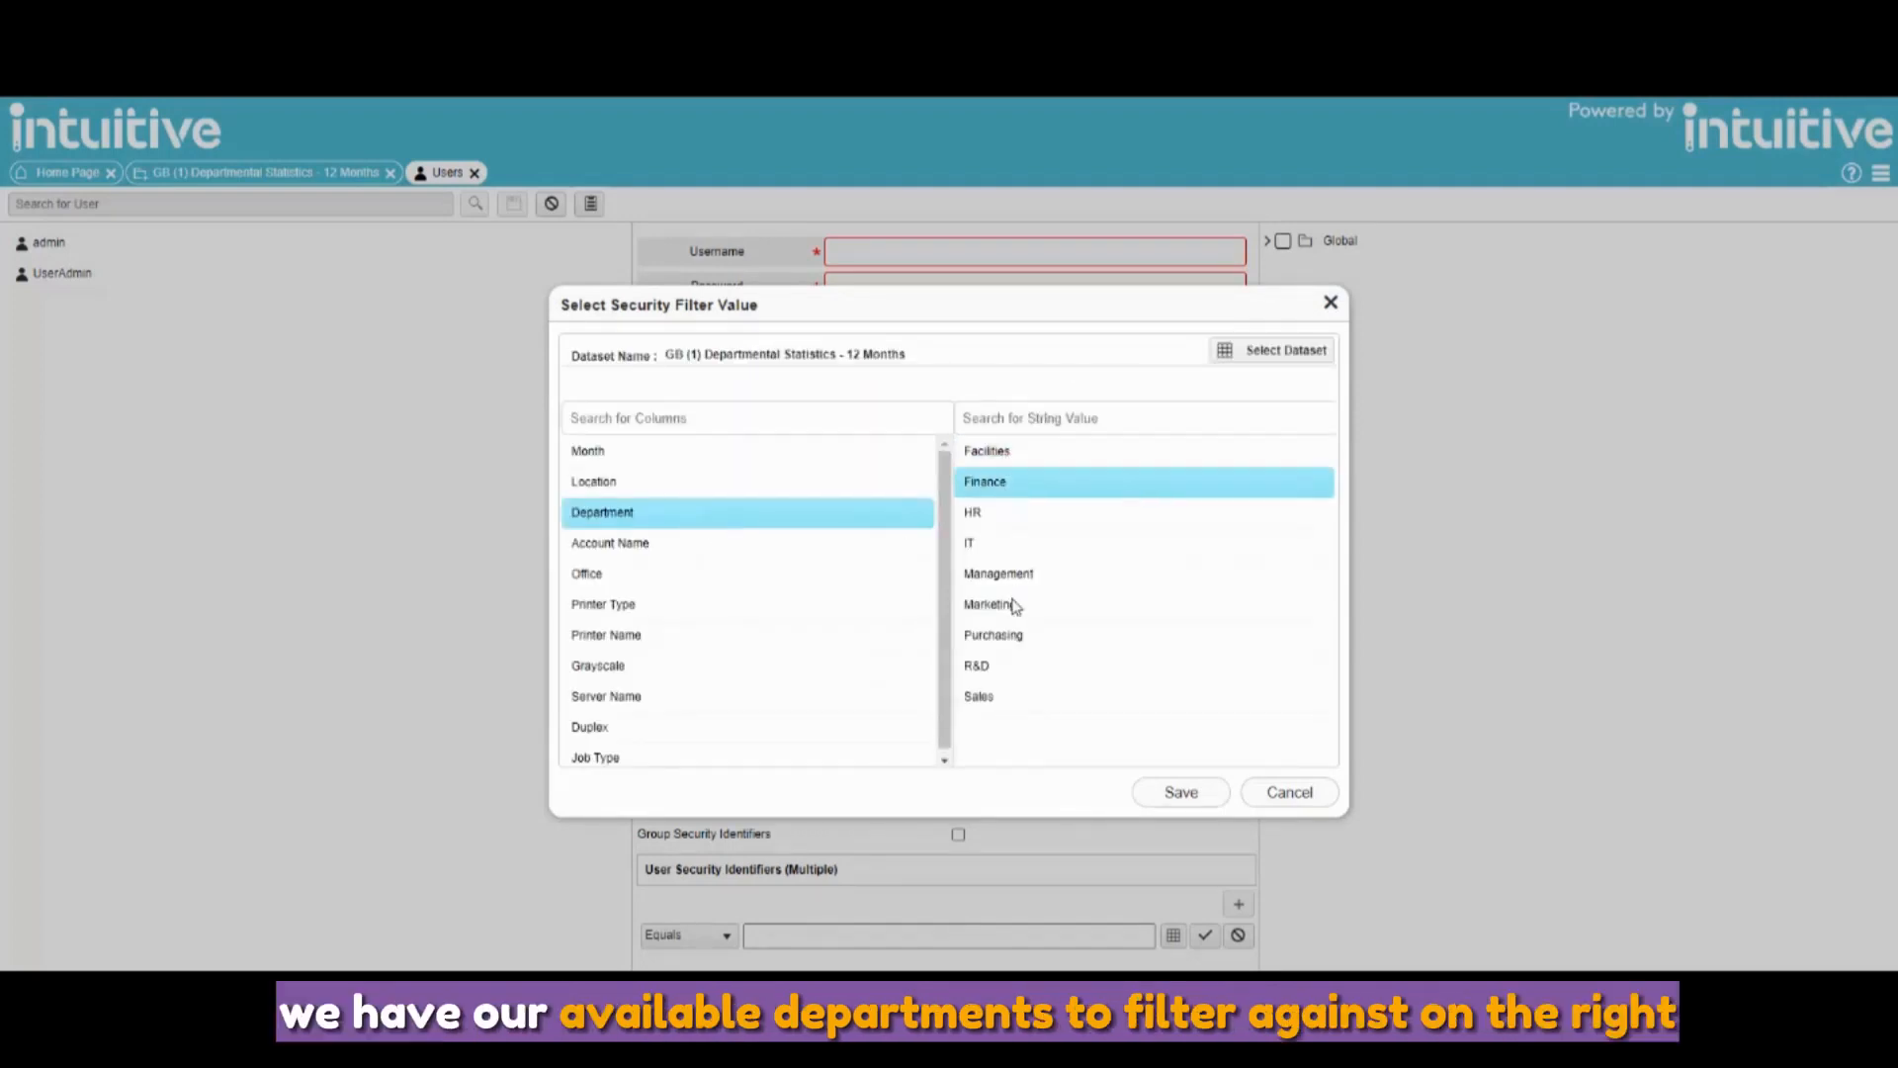
click(999, 676)
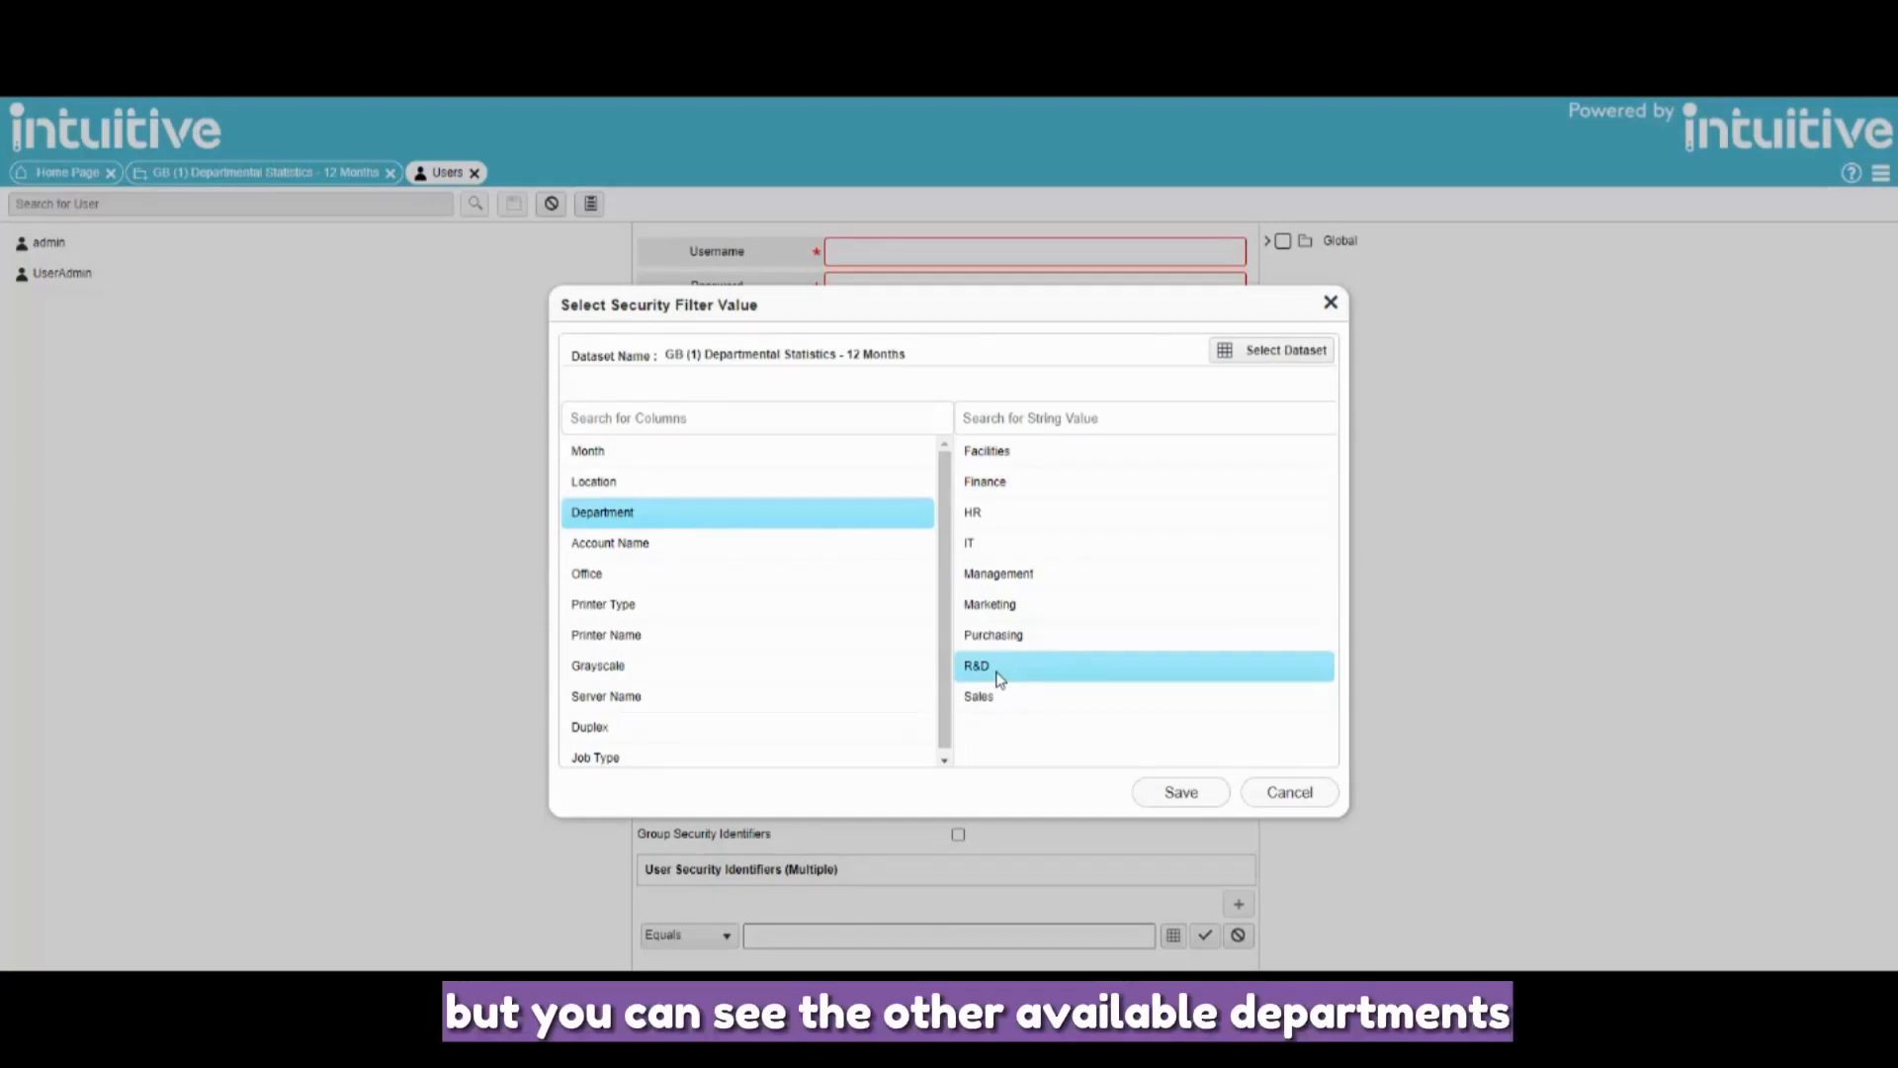
click(1145, 789)
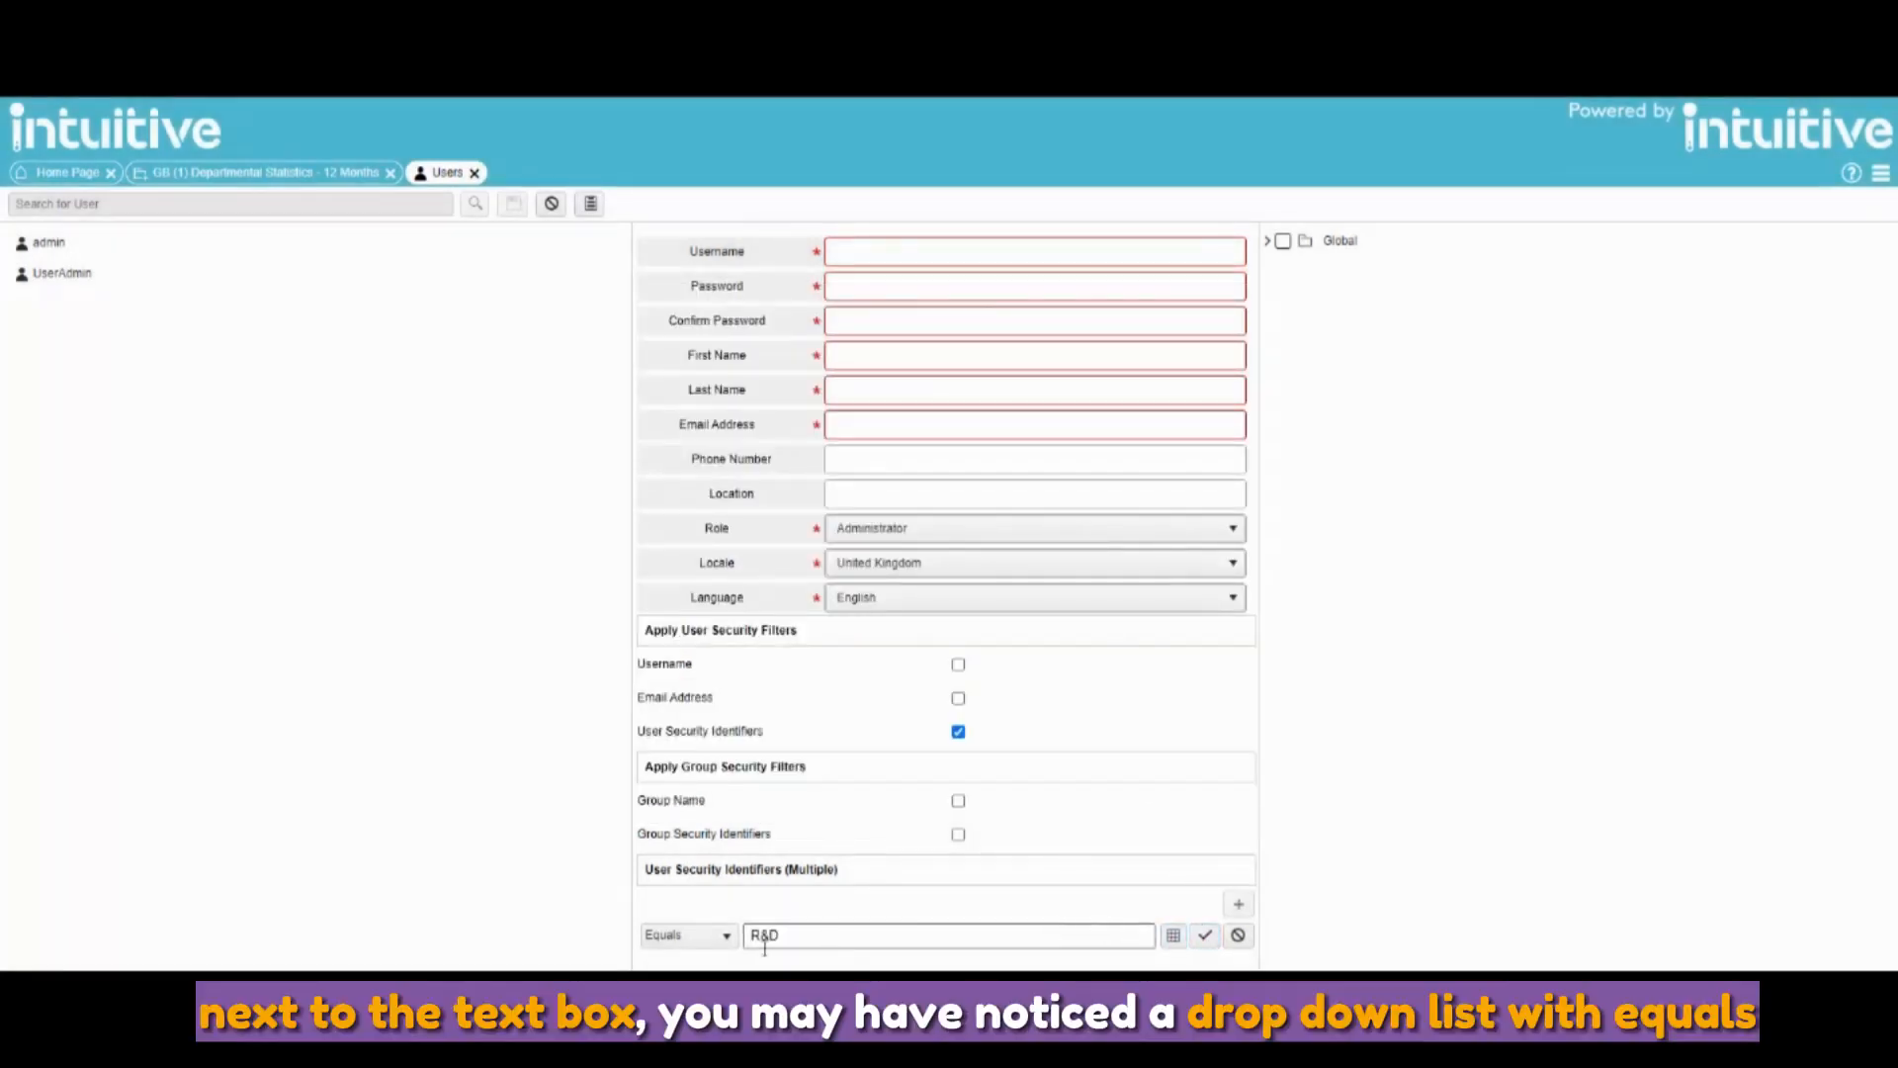
- Display the identifier comparison choices: Equals, Begins With, Ends With and Contains
click(668, 944)
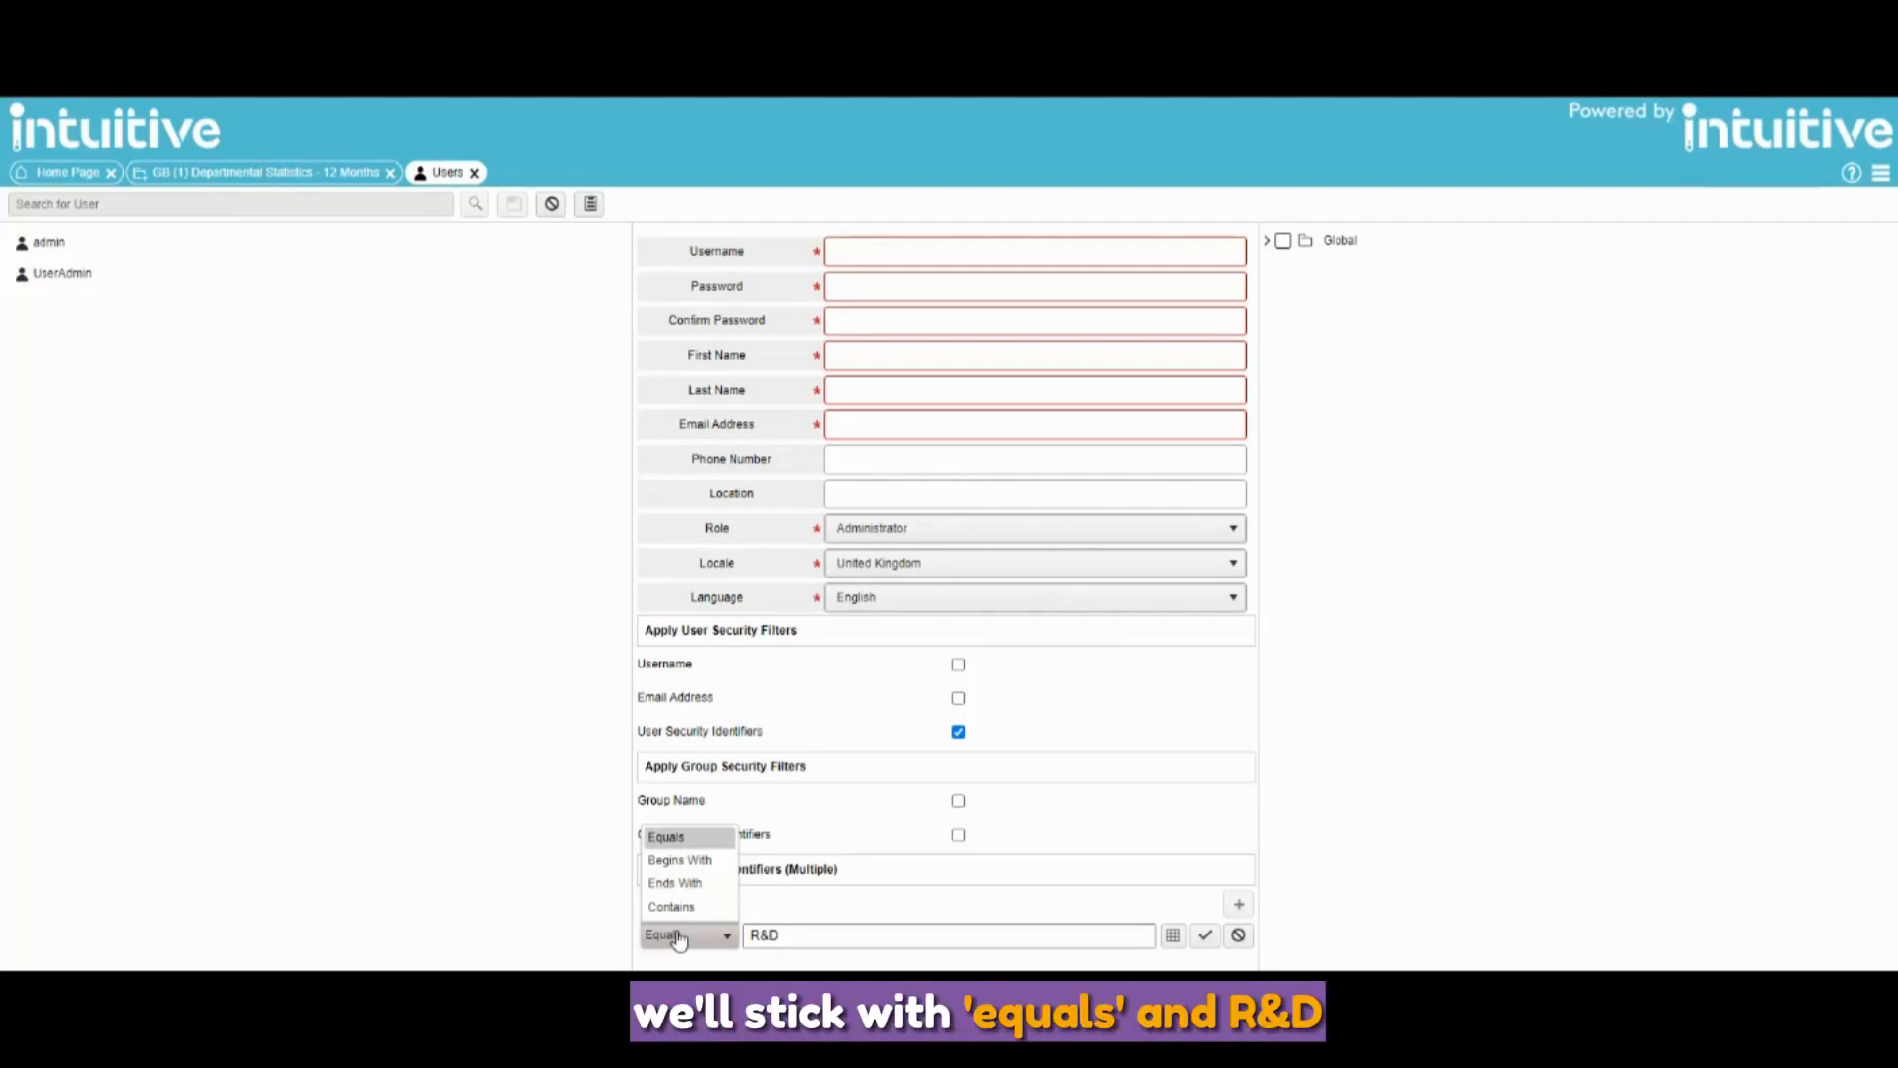
- Confirm the Equals R&D identifier and enter username Demo, password, the user's first and last name, and e-mail
click(679, 940)
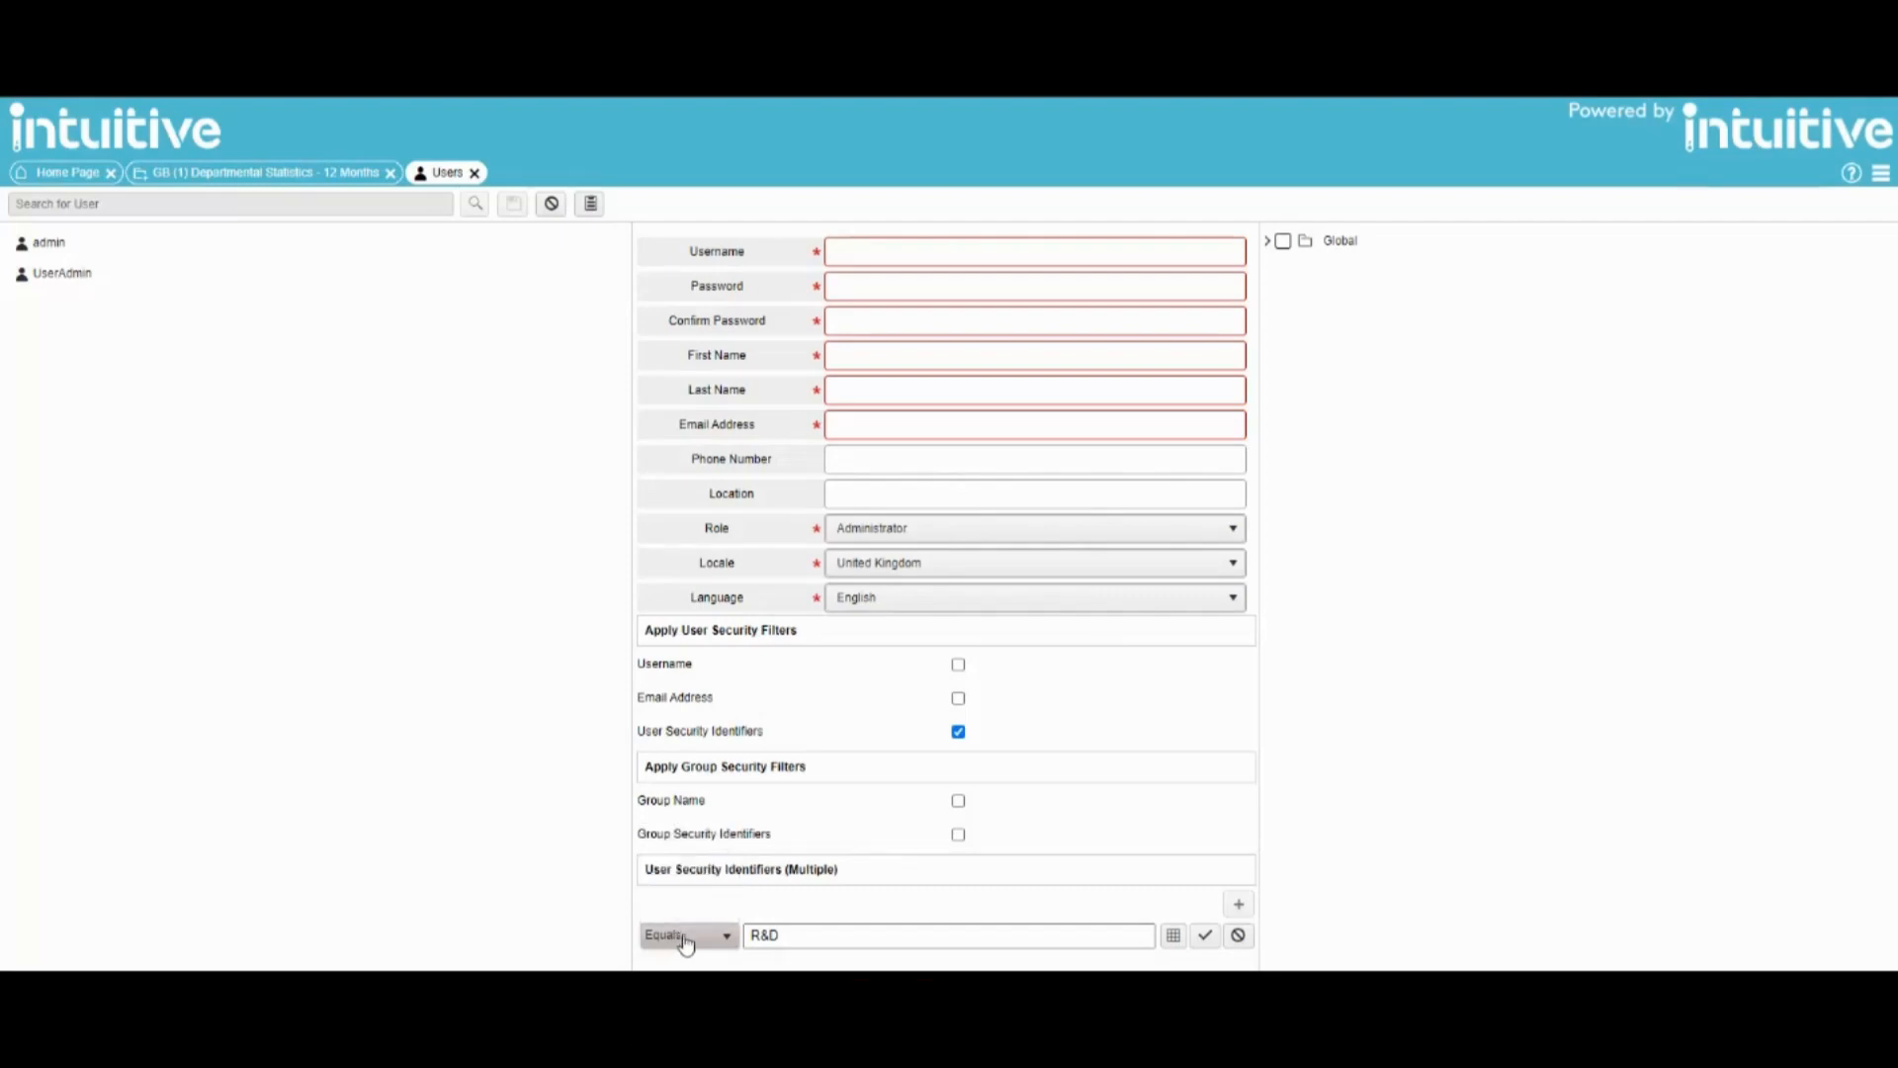
click(1203, 938)
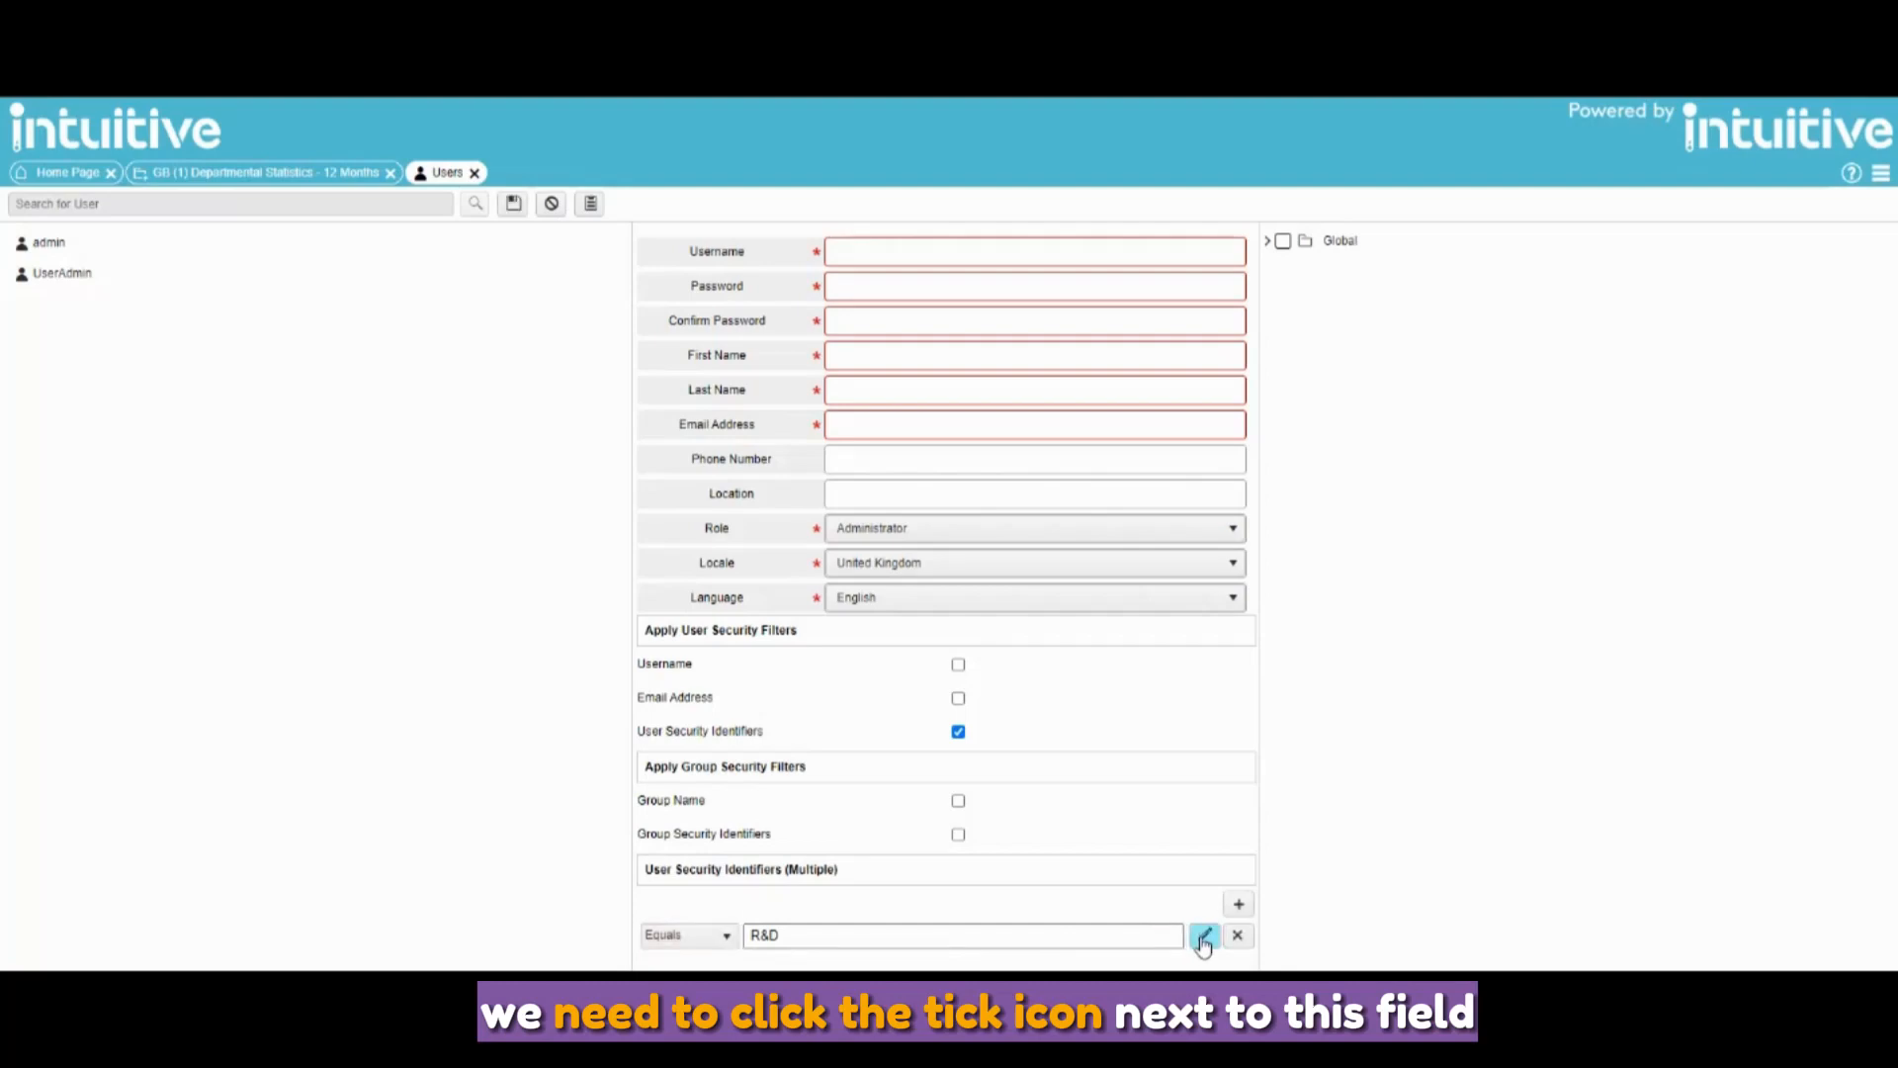
click(833, 259)
text(Demo)
key(Tab)
text(••••••••)
key(Tab)
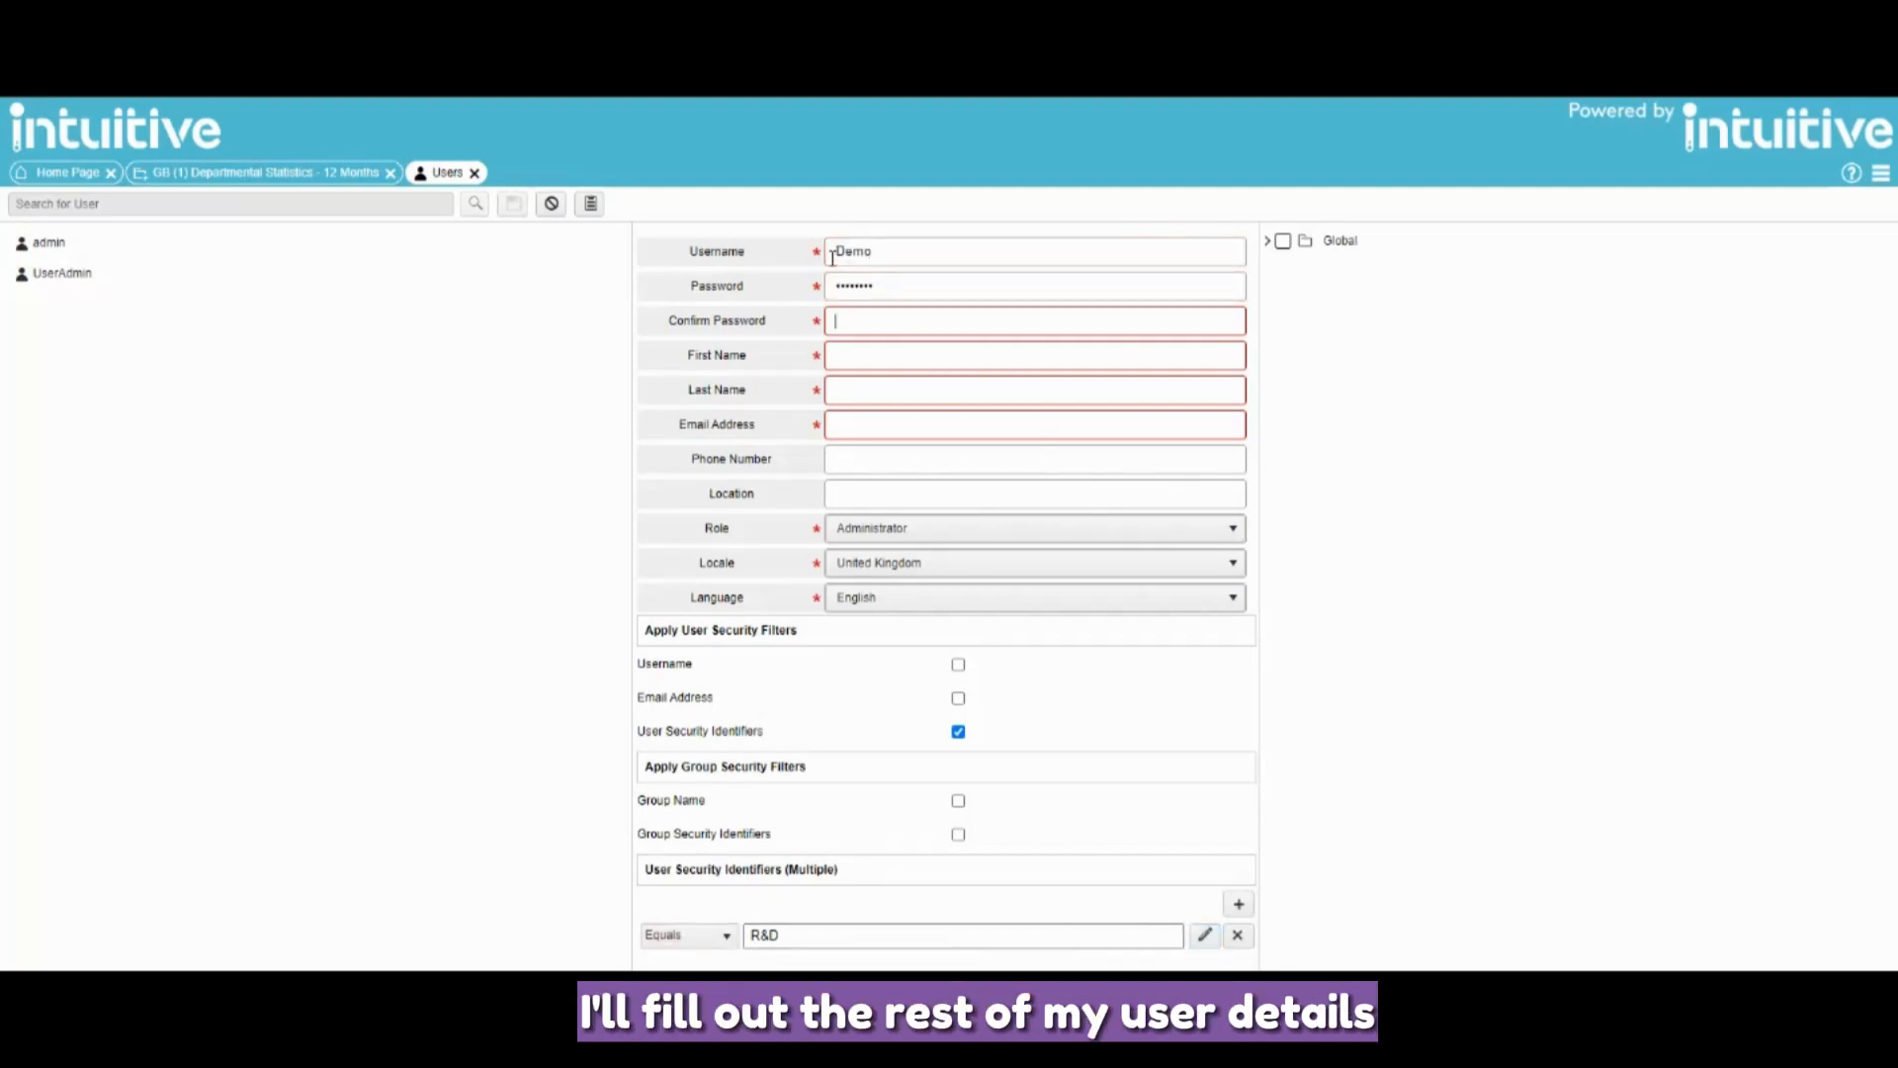
text(••••••••)
key(Tab)
key(Tab)
key(Tab)
- Make the user a Dashboard Viewer with Intuitive for PaperCut folder access and save
click(890, 528)
click(932, 627)
click(1267, 241)
click(1298, 269)
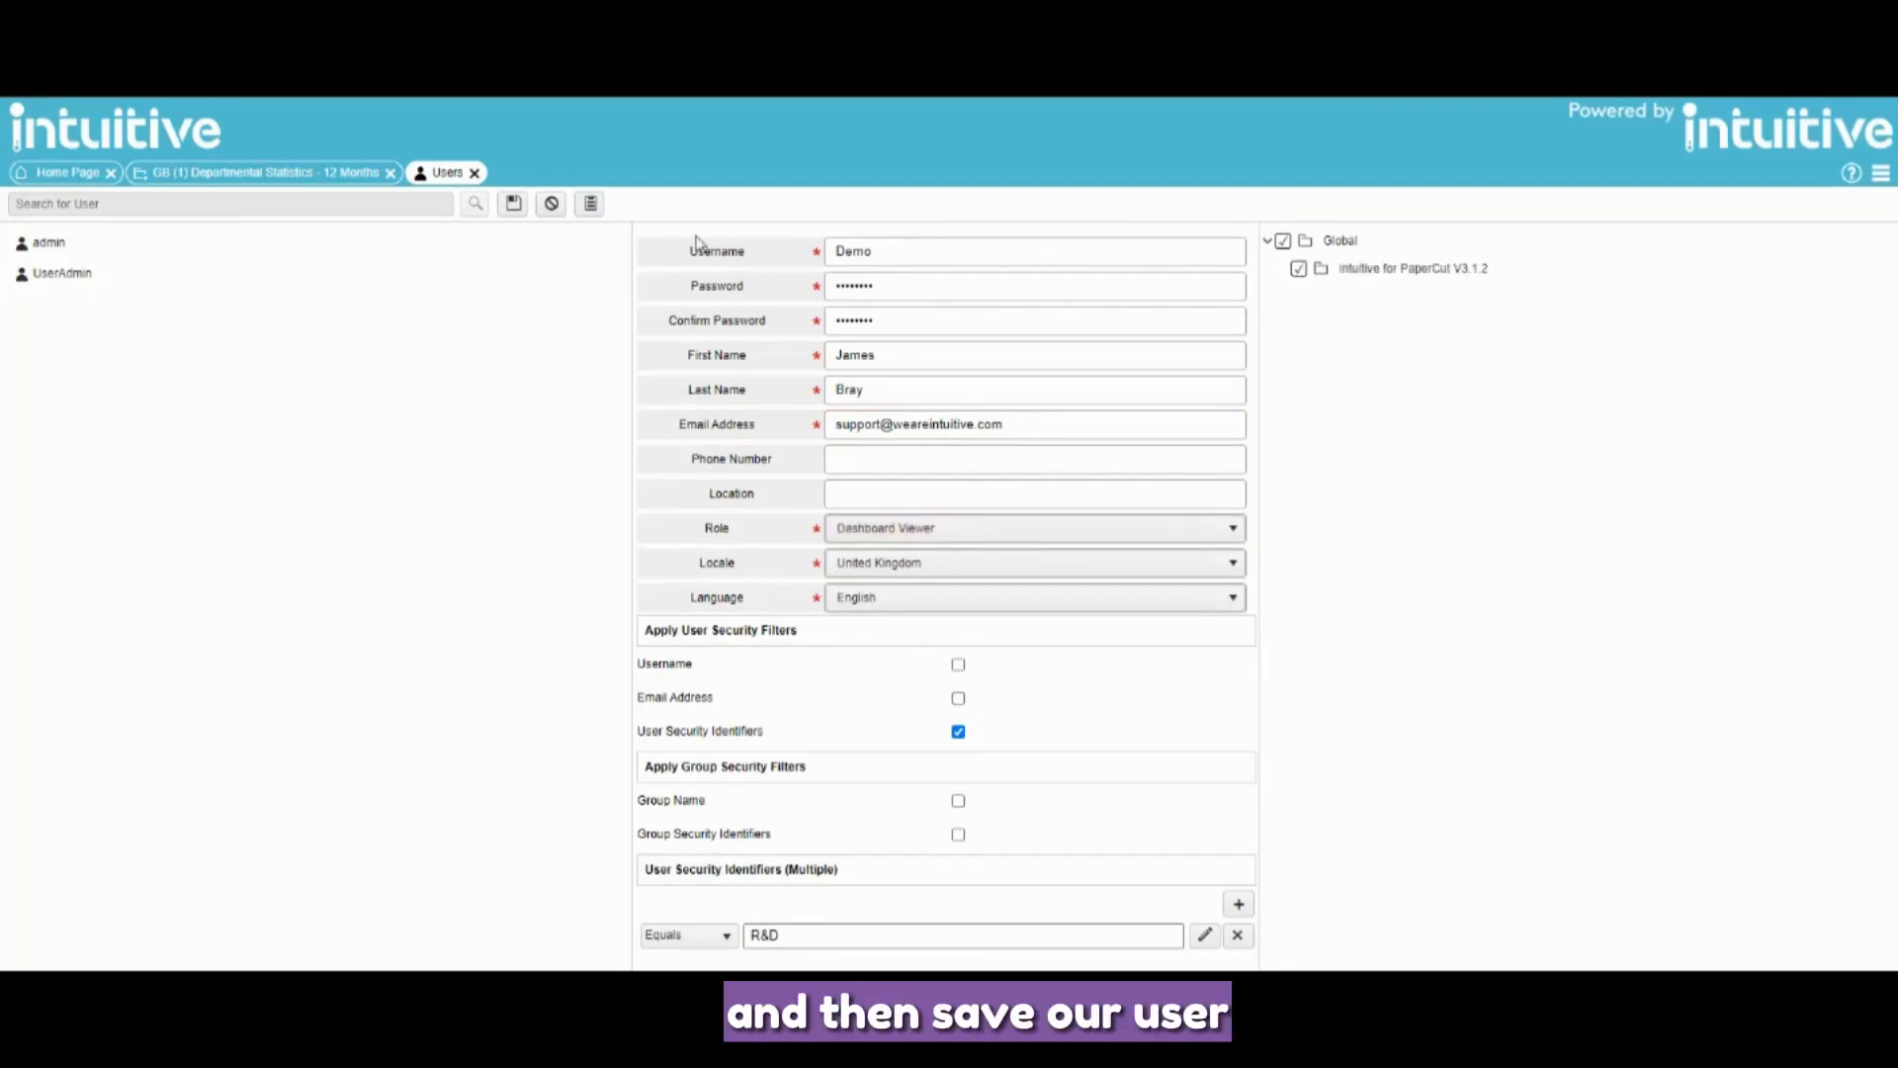
click(516, 208)
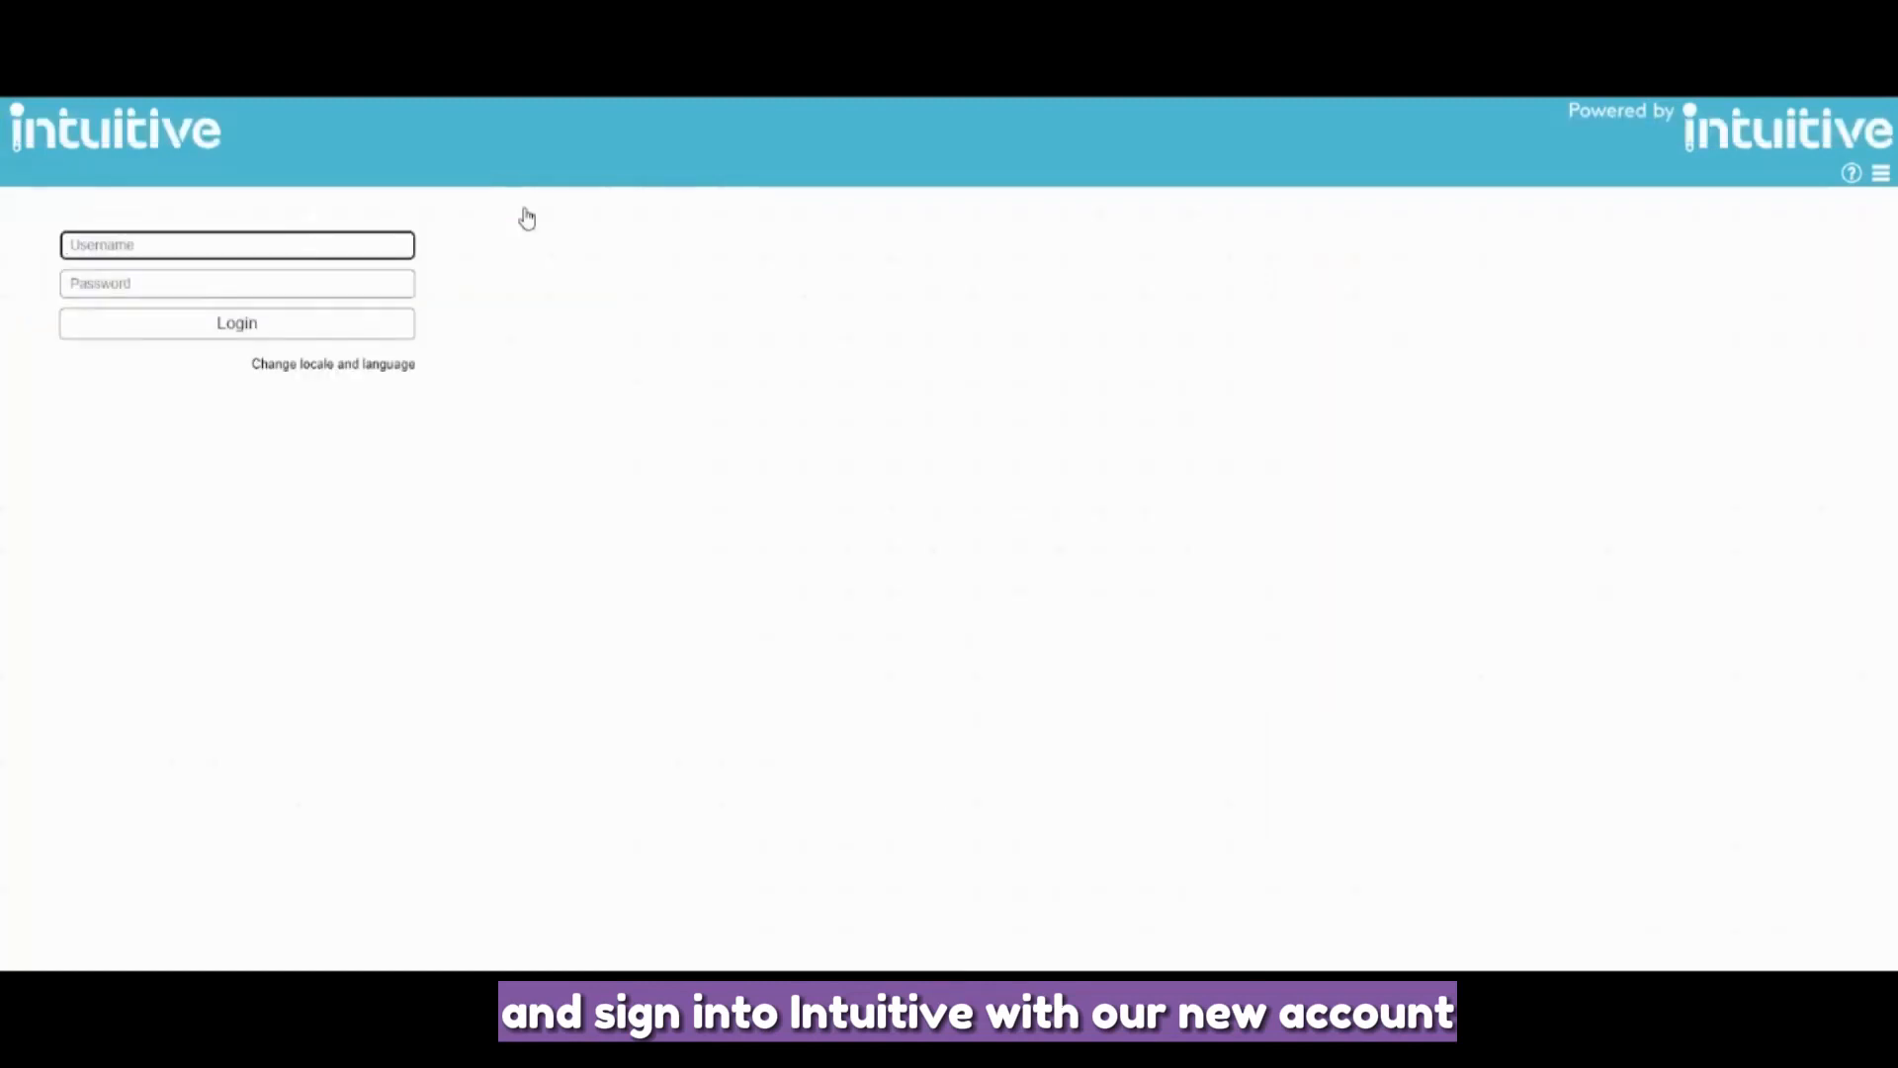
- Log in as the new user Demo with its password
text(Demo)
key(Tab)
text(•••••)
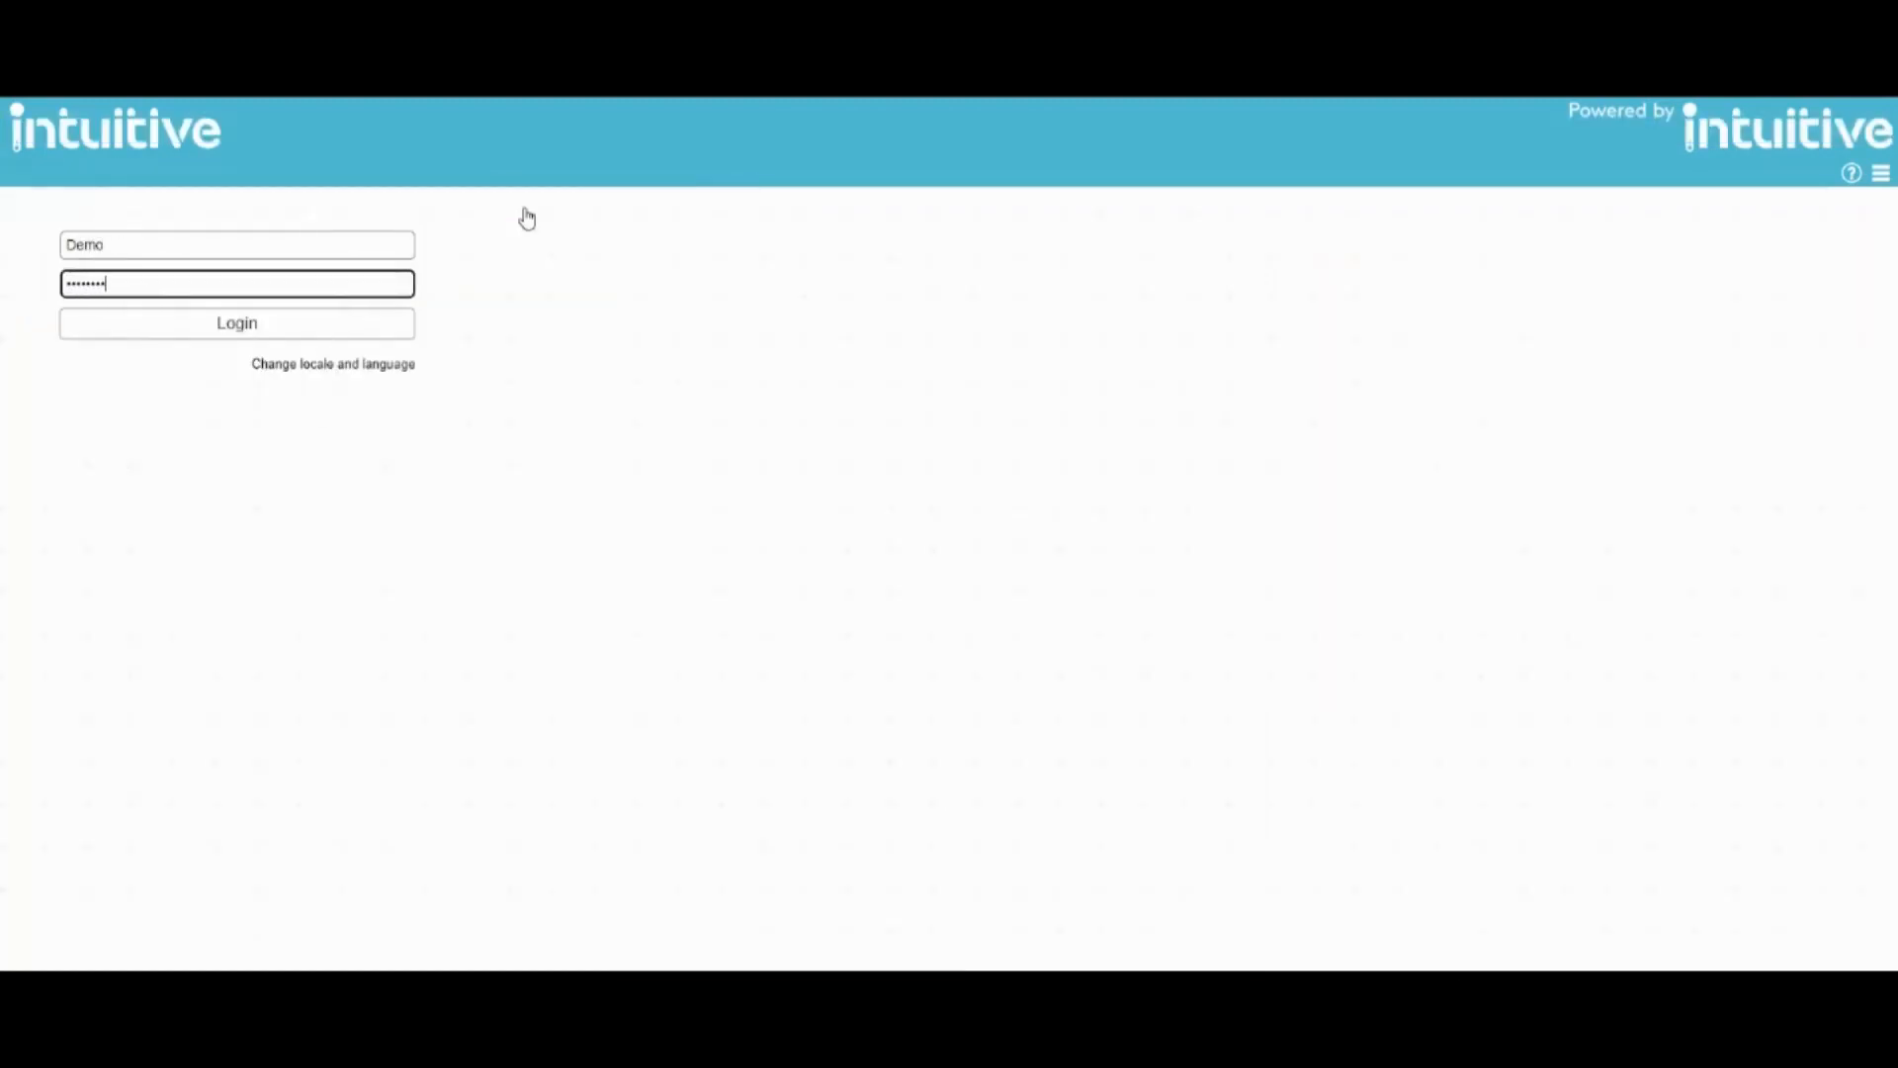
key(Return)
- Open the GB (1) Executive Summary dashboard from Global > Intuitive for PaperCut
click(1880, 173)
click(1745, 199)
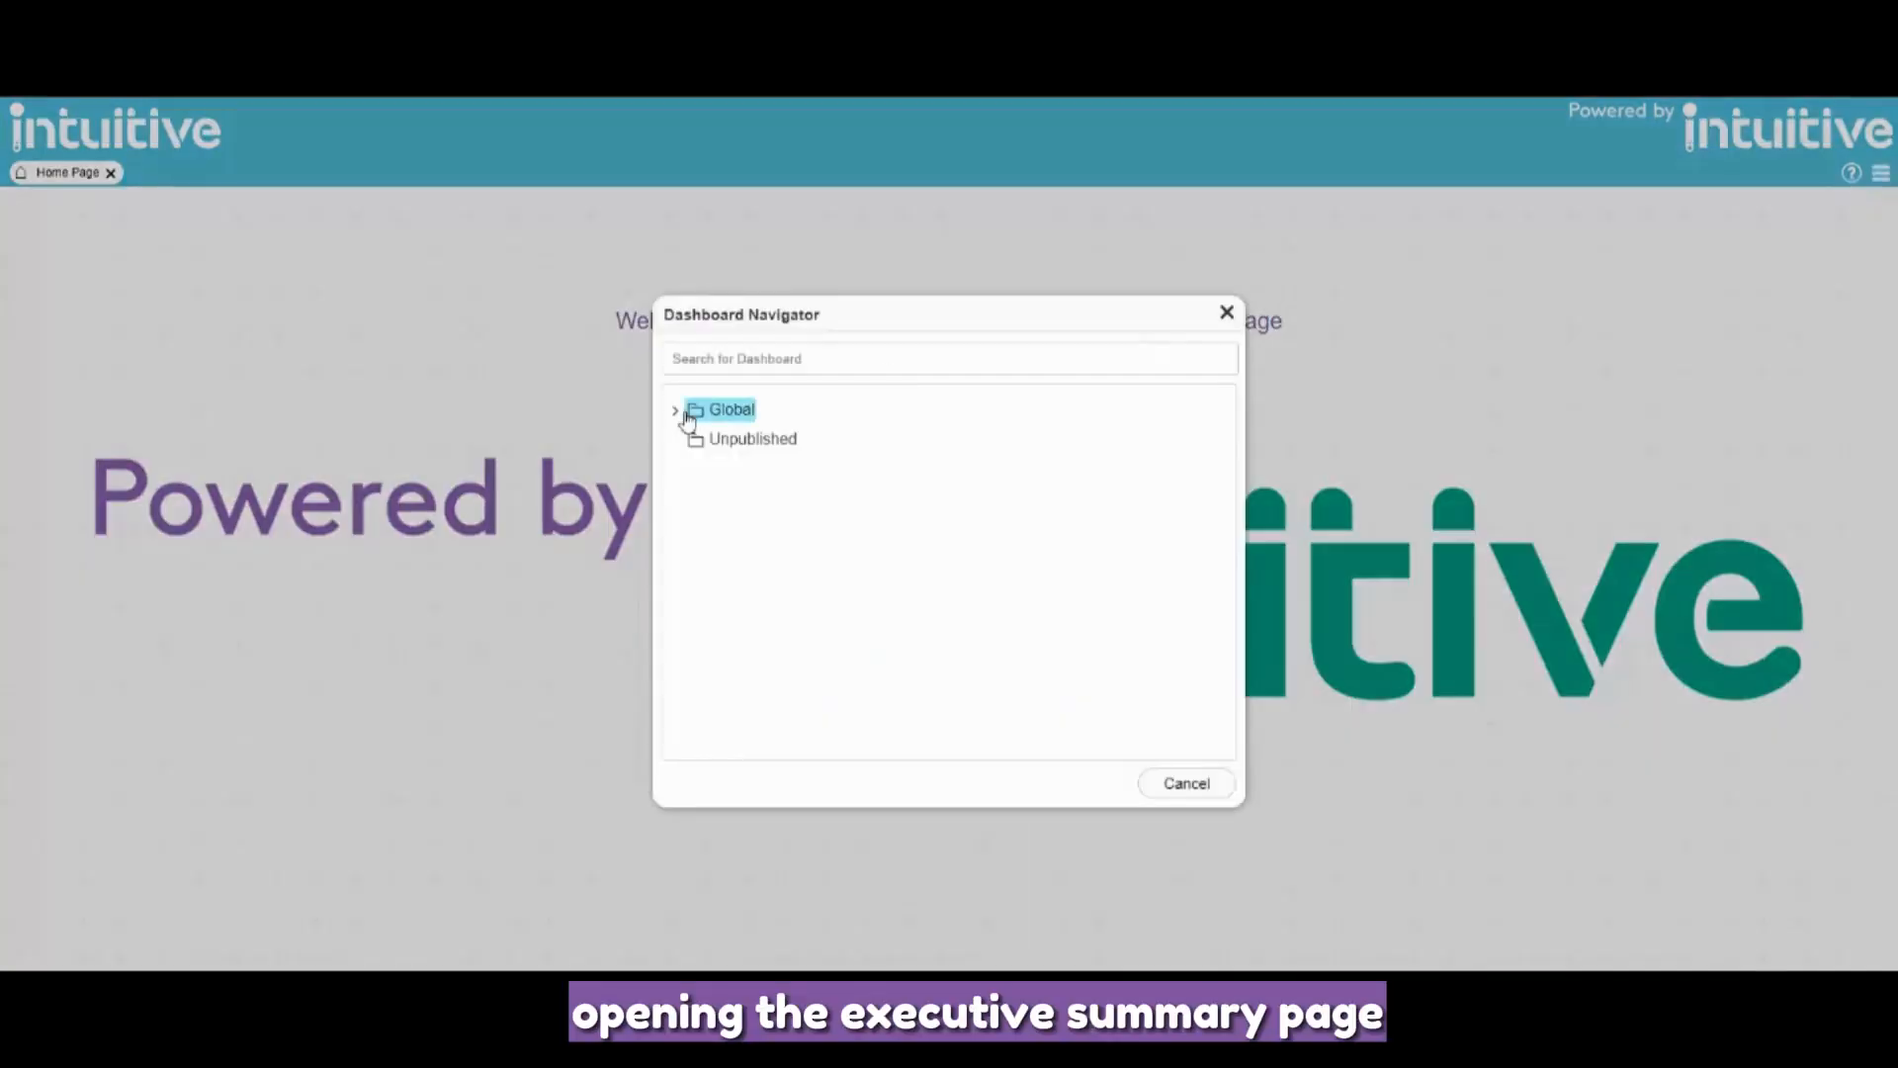
click(679, 411)
click(690, 442)
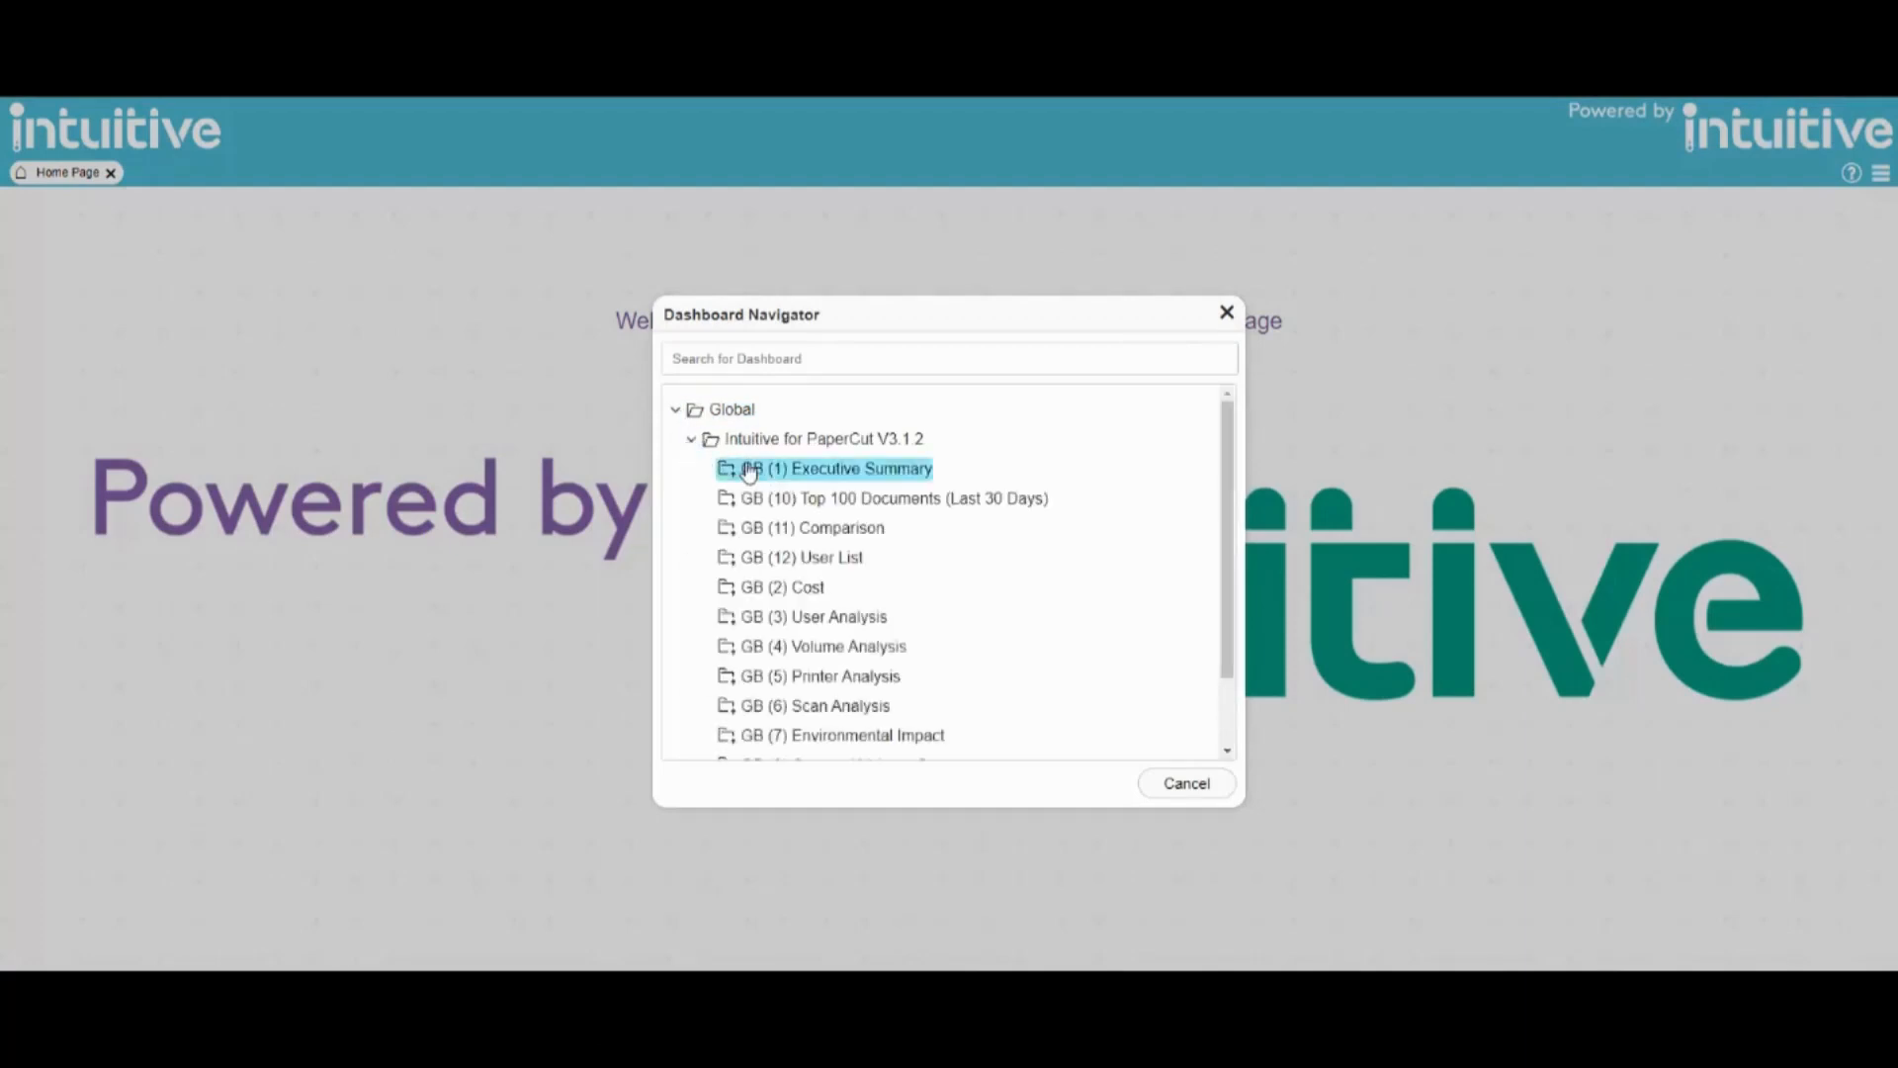
click(746, 462)
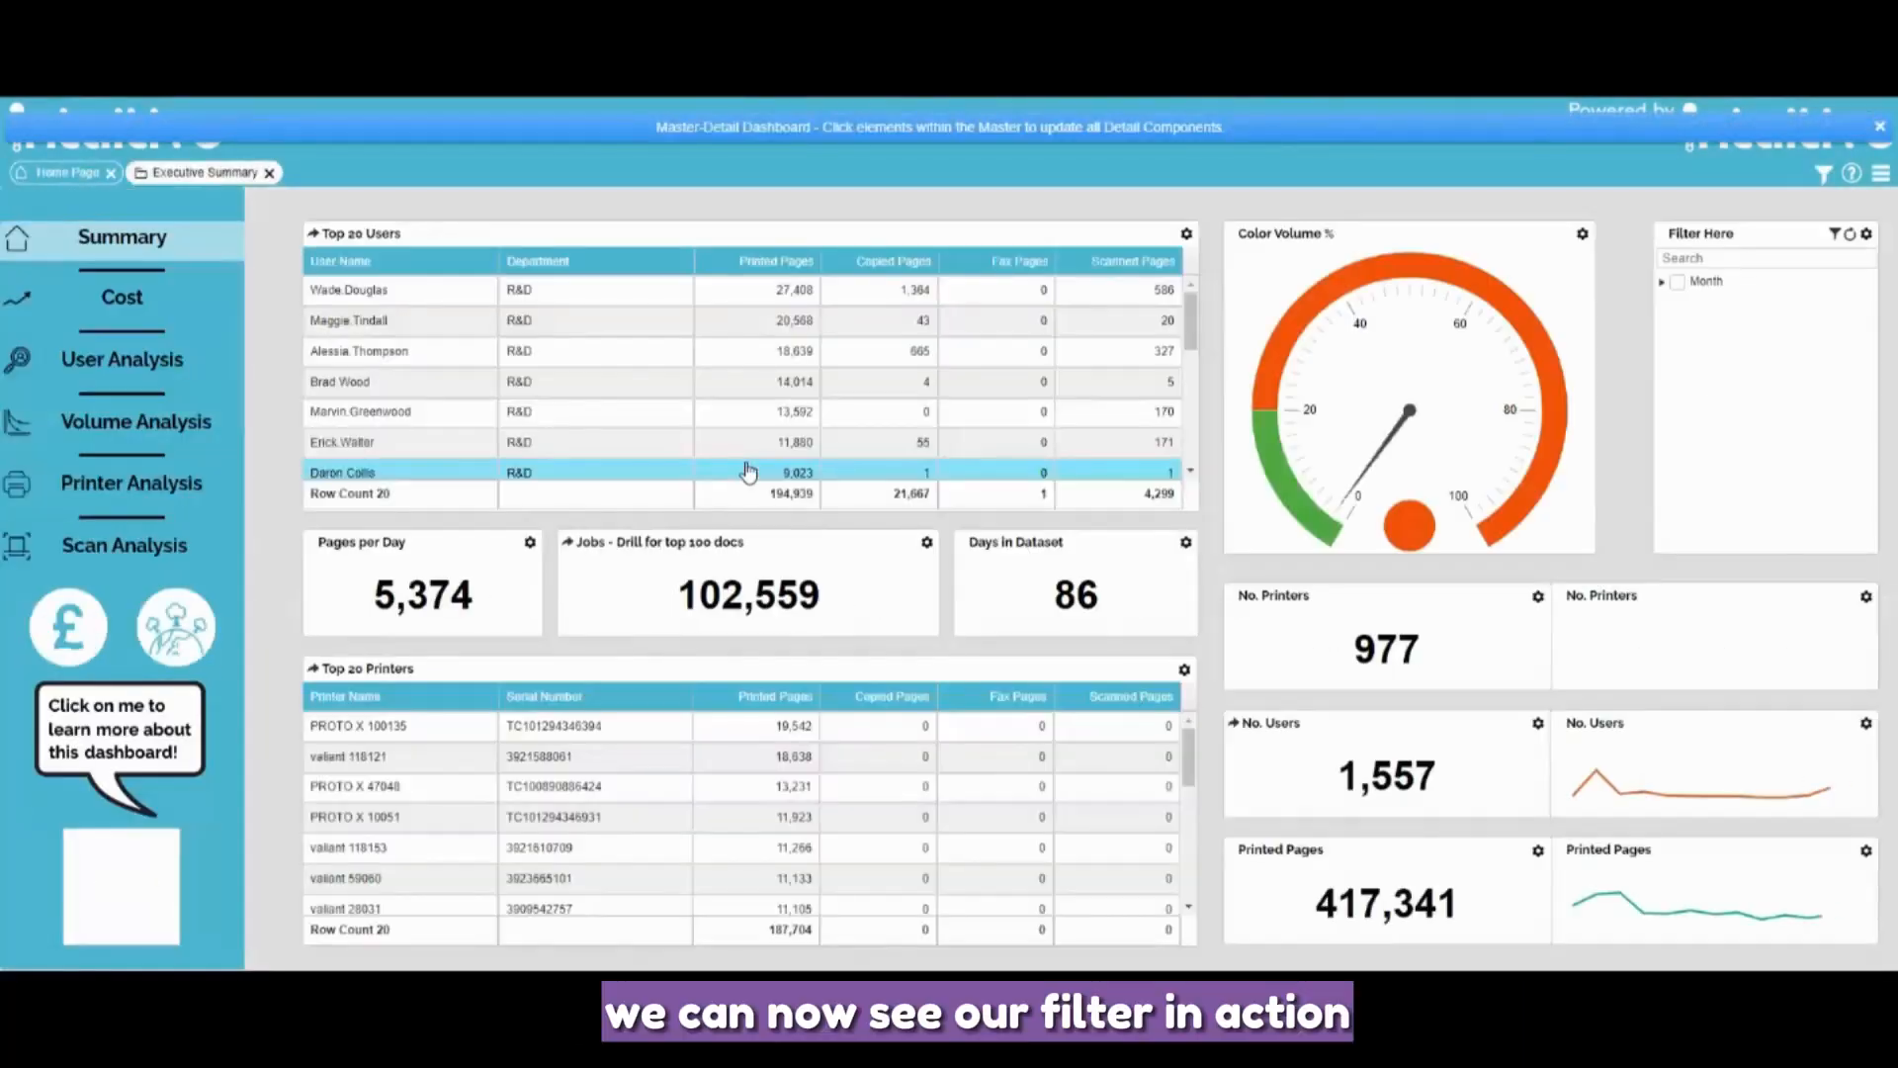